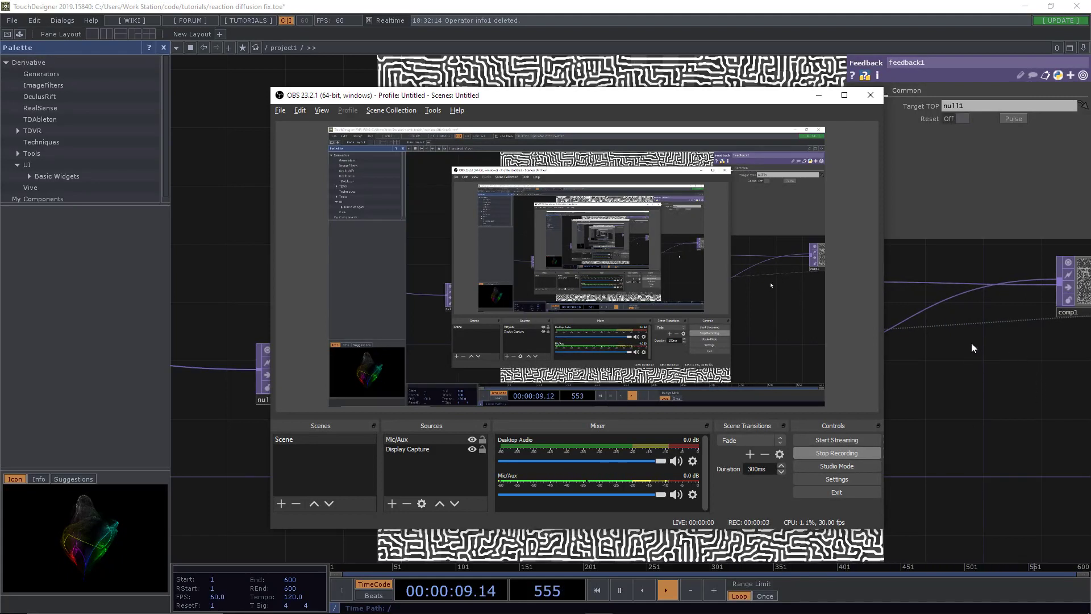
# Switch to TouchDesigner and examine the reaction-diffusion operator chain from null2 to null3, inspecting the comp1 and level1 images up close
pyautogui.click(953, 392)
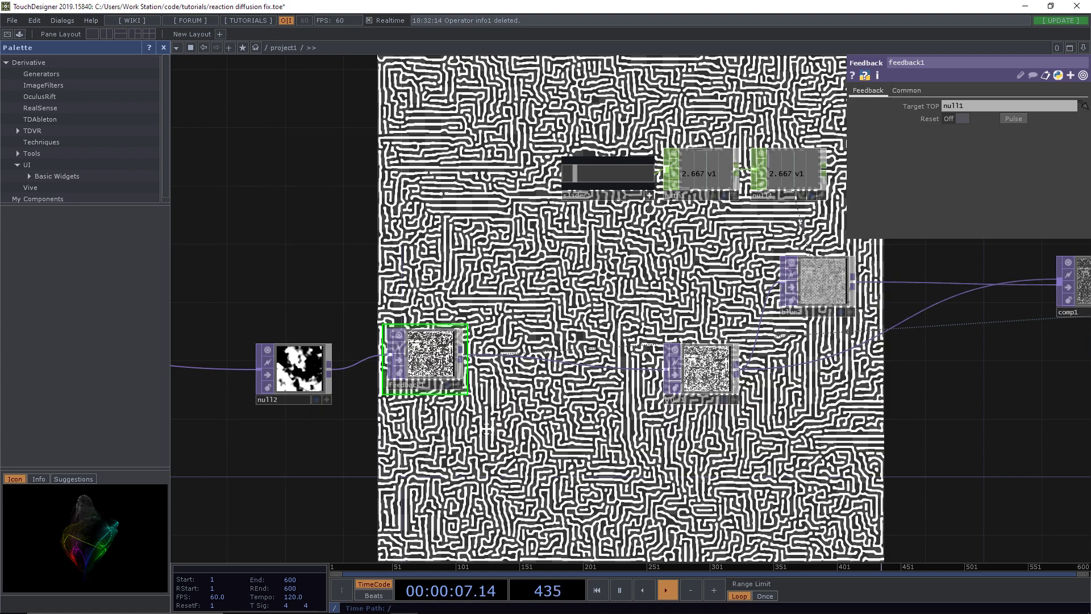
pyautogui.scroll(-4, 487, 429)
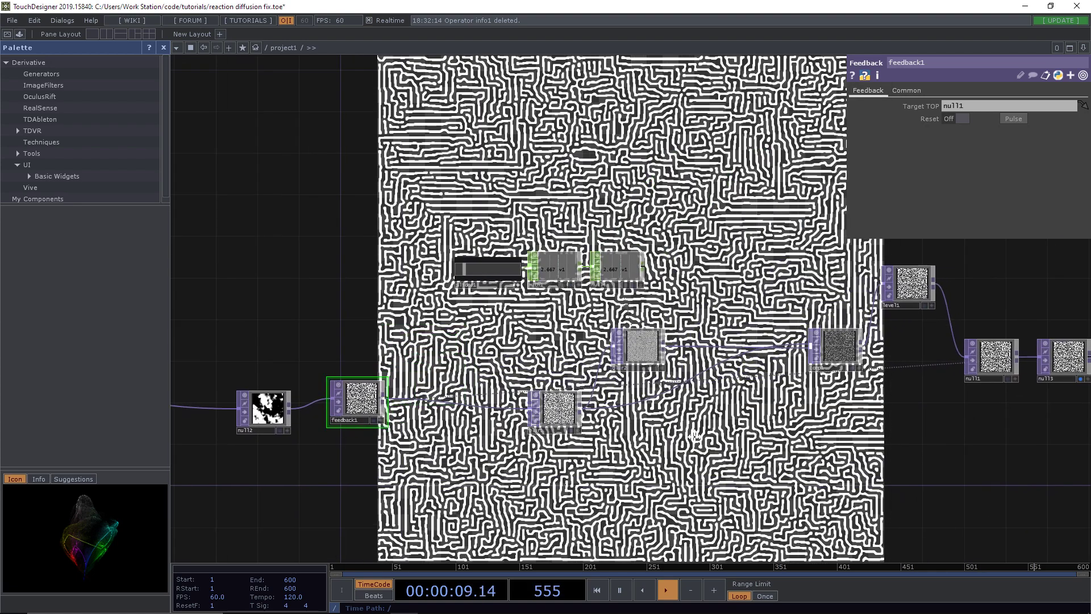
pyautogui.moveTo(694, 437); pyautogui.dragTo(645, 441)
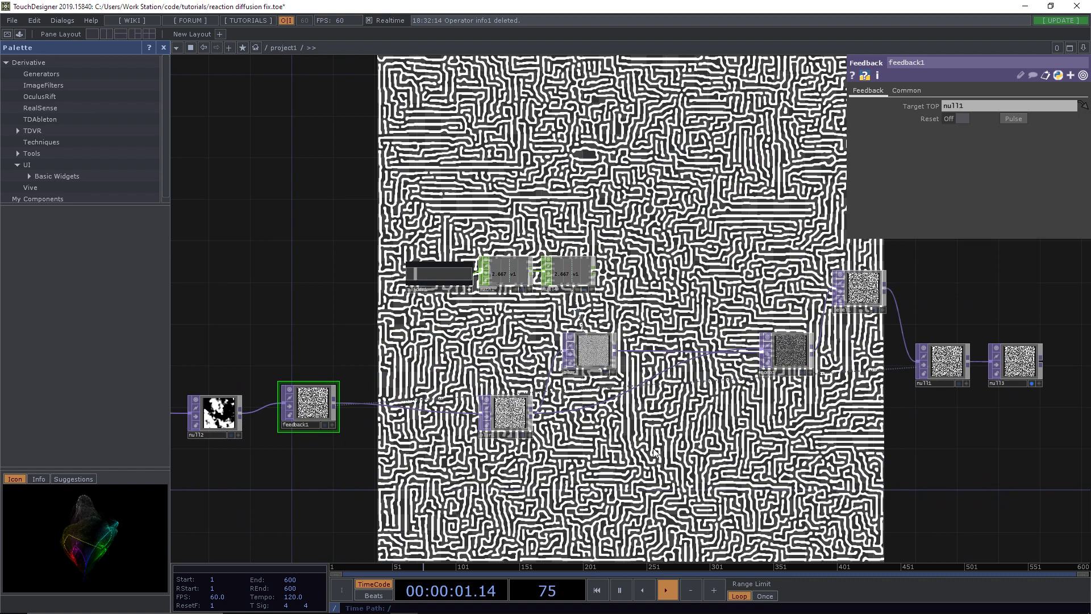
pyautogui.scroll(5, 563, 392)
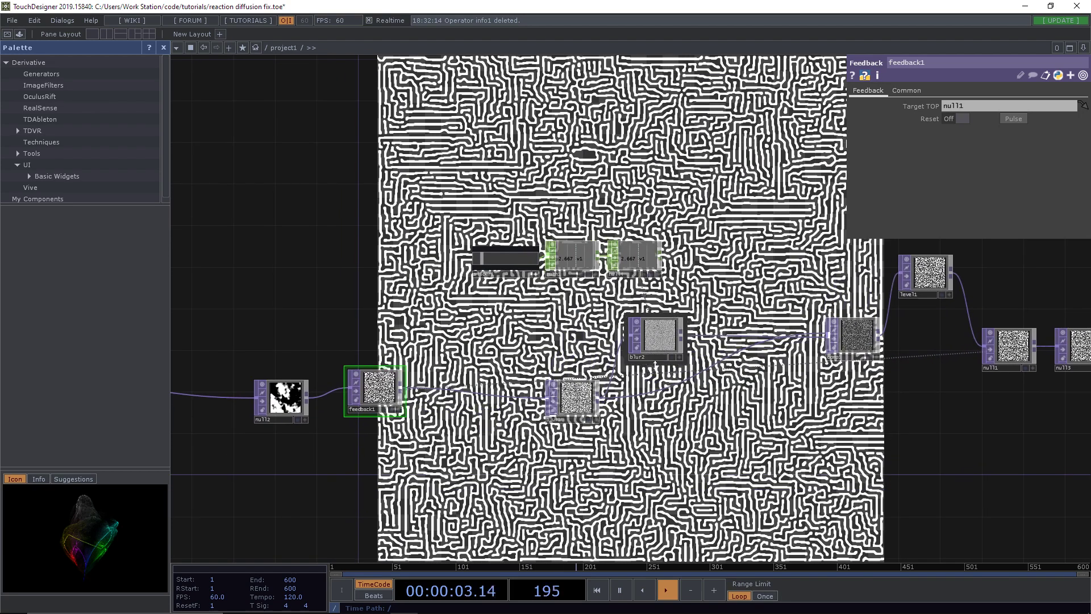
pyautogui.scroll(-3, 876, 450)
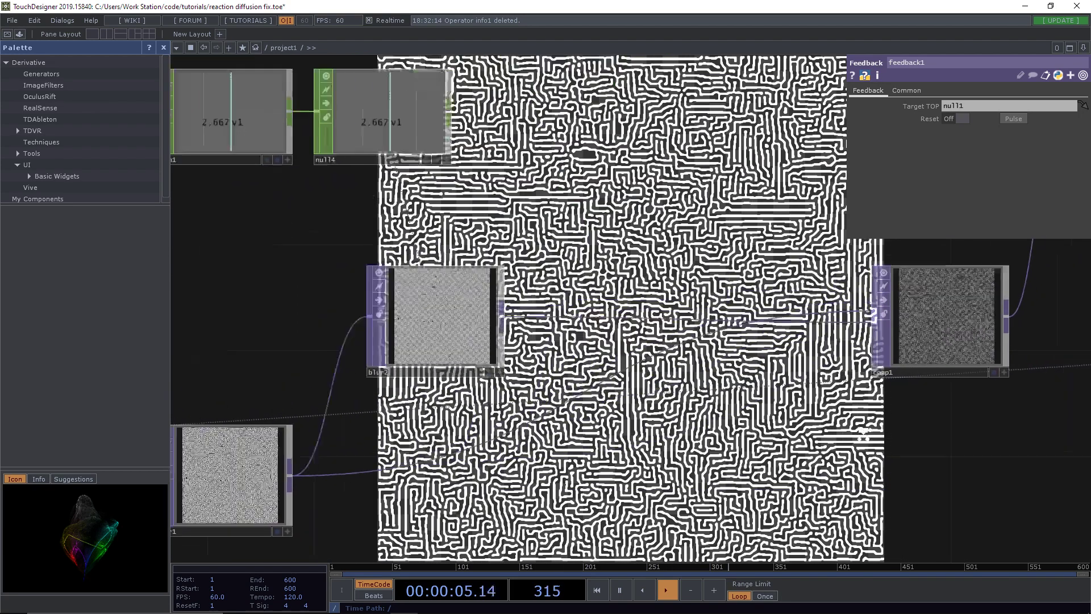
pyautogui.scroll(8, 929, 348)
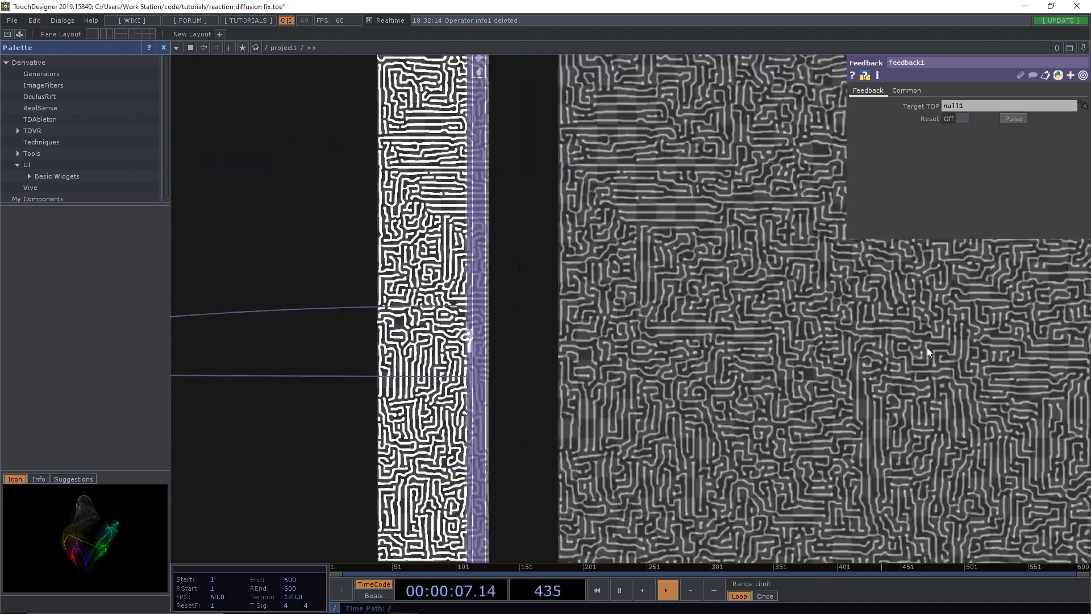
pyautogui.scroll(-5, 927, 347)
pyautogui.scroll(-1, 934, 476)
pyautogui.moveTo(836, 435); pyautogui.dragTo(685, 406)
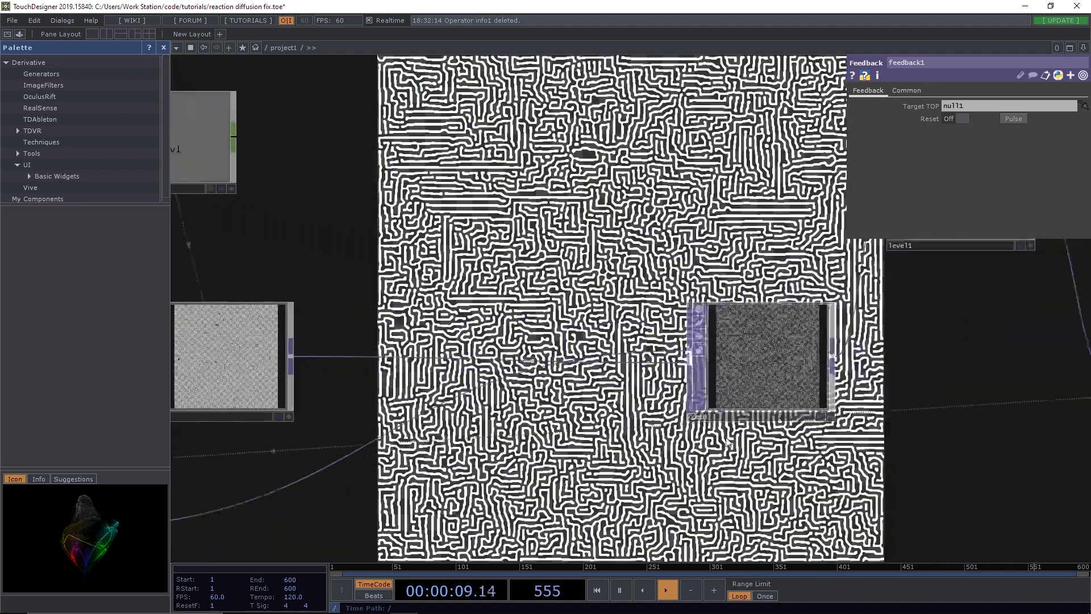
pyautogui.scroll(-3, 684, 407)
pyautogui.moveTo(833, 400); pyautogui.dragTo(732, 447)
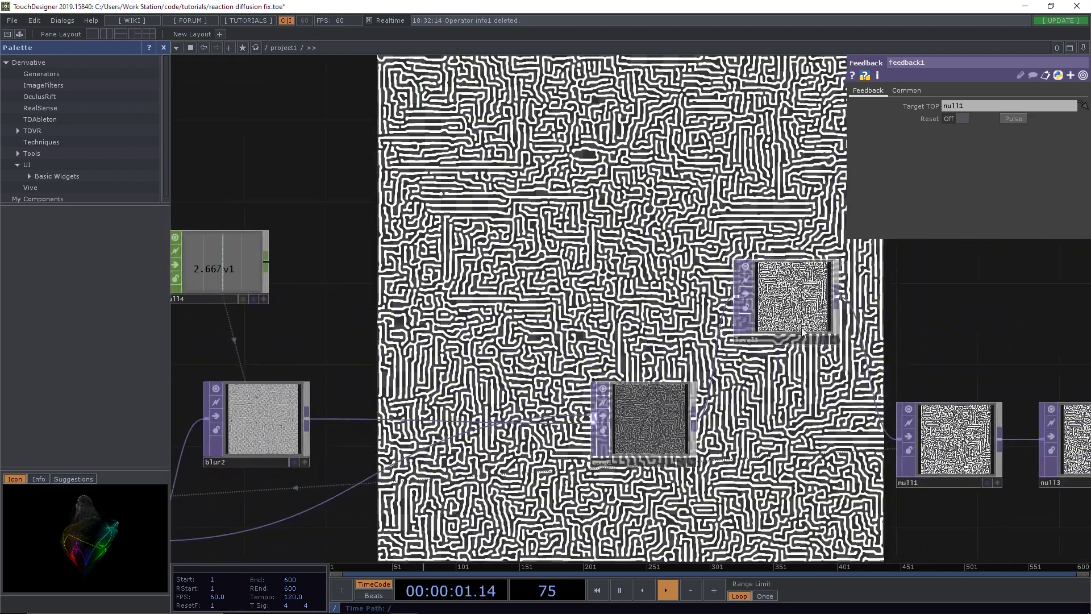
pyautogui.scroll(6, 803, 333)
pyautogui.scroll(-2, 801, 324)
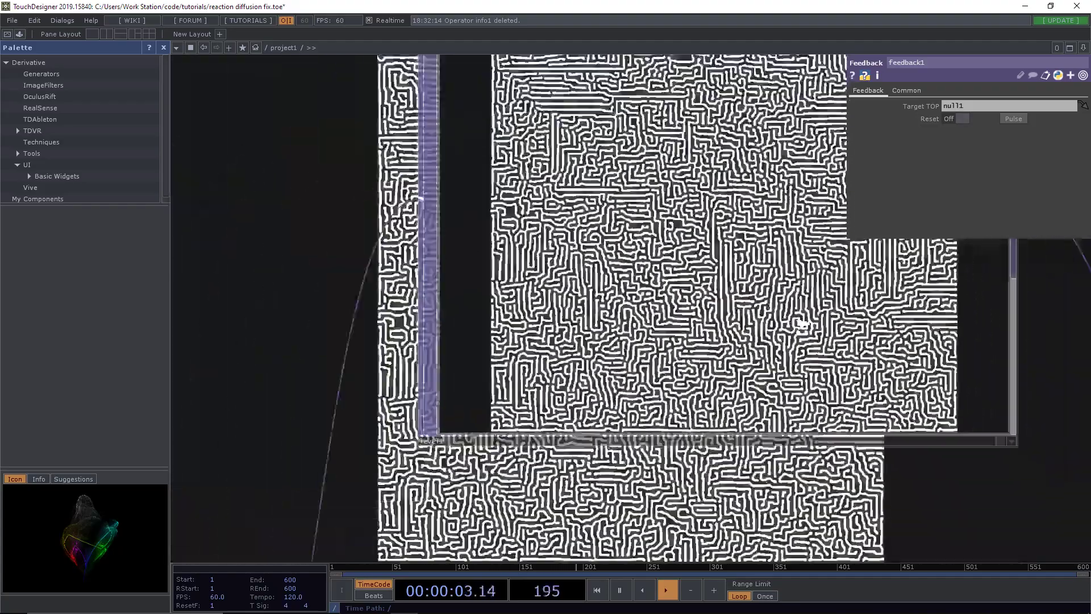
pyautogui.scroll(-4, 802, 325)
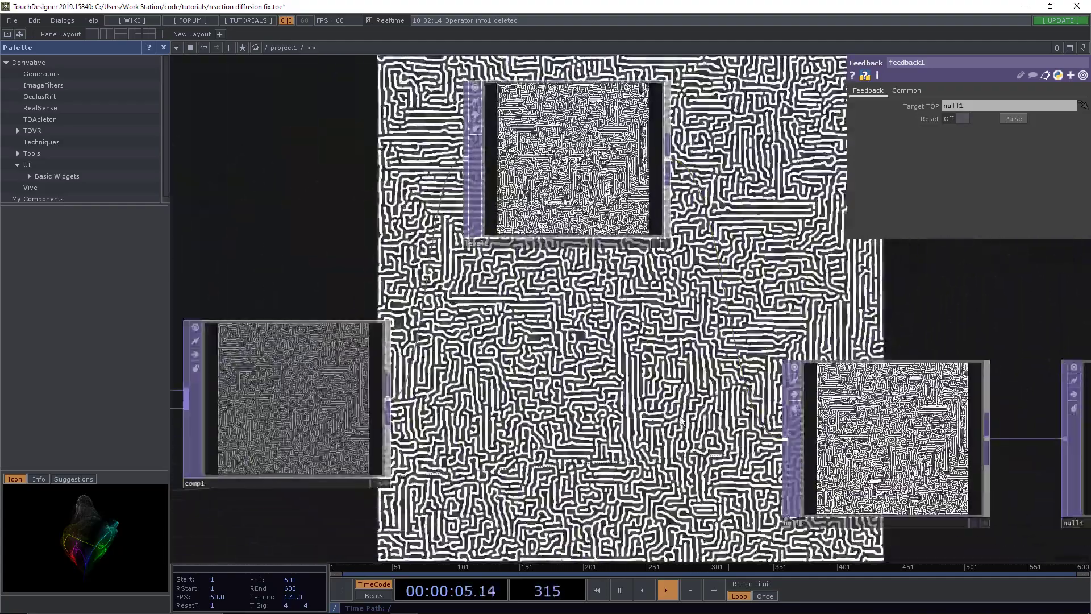
pyautogui.scroll(-2, 673, 402)
pyautogui.moveTo(363, 380); pyautogui.dragTo(536, 329)
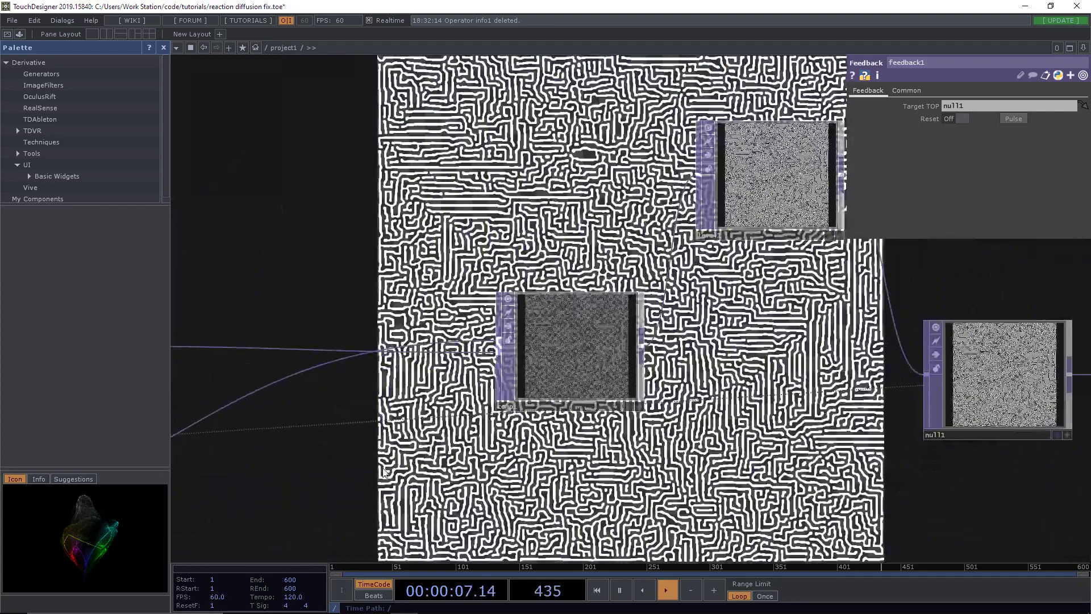
# Return to the feedback1 operator and pulse its reset to restart the reaction-diffusion pattern
pyautogui.moveTo(415, 500); pyautogui.dragTo(728, 421)
pyautogui.scroll(-5, 730, 423)
pyautogui.scroll(6, 616, 422)
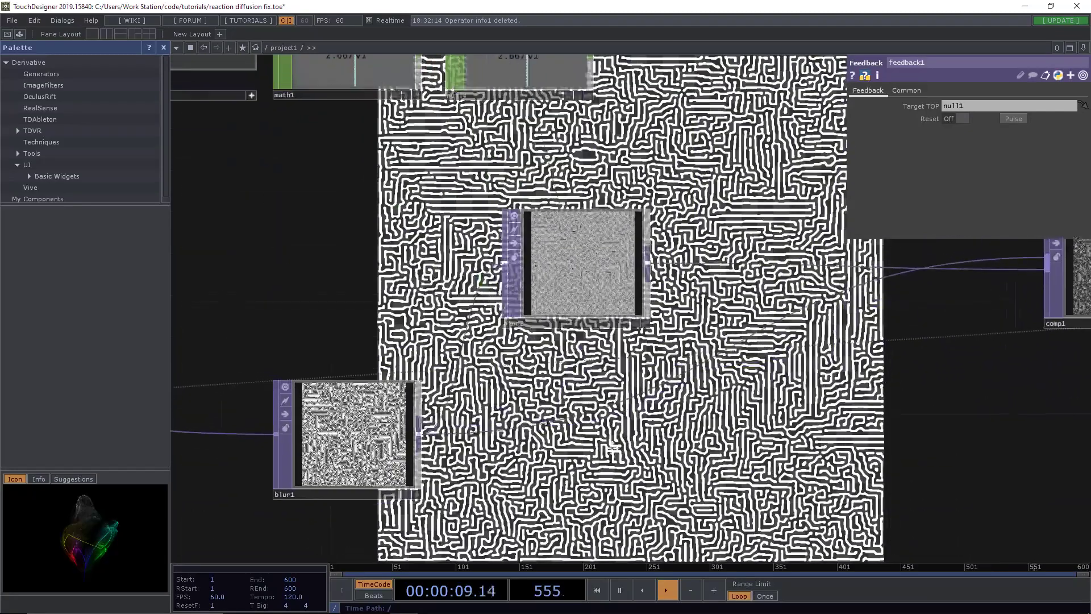
pyautogui.scroll(-2, 631, 459)
pyautogui.moveTo(514, 389); pyautogui.dragTo(693, 365)
pyautogui.moveTo(186, 425); pyautogui.dragTo(359, 425)
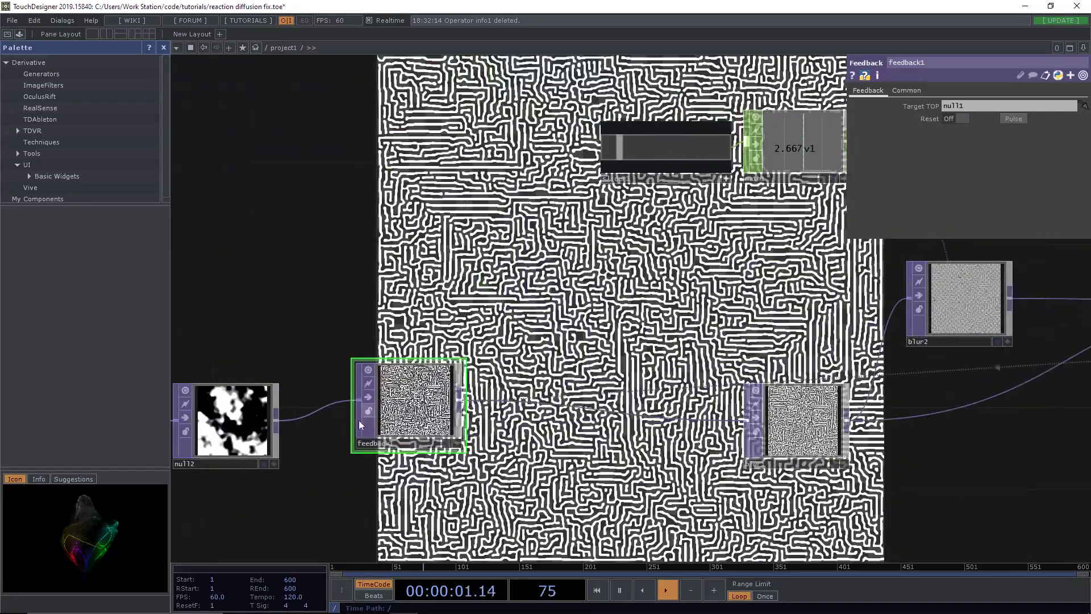
pyautogui.click(1011, 118)
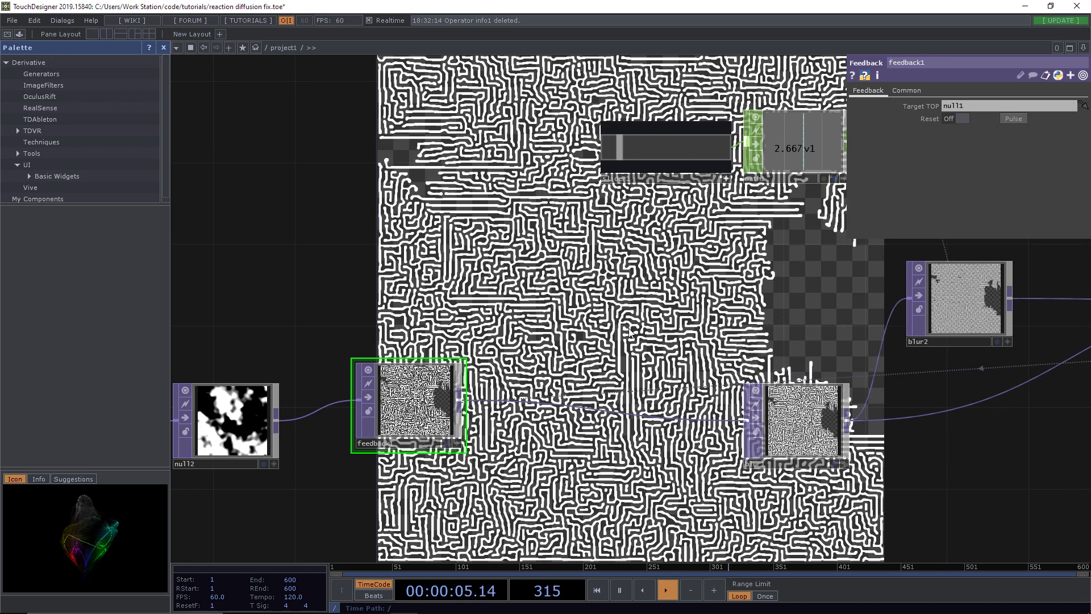
# Examine the feedback loop from feedback1 through blur1, blur2, comp1 and level1 to null1 while the pattern regrows
pyautogui.moveTo(579, 374); pyautogui.dragTo(535, 314)
pyautogui.moveTo(649, 380); pyautogui.dragTo(541, 391)
pyautogui.scroll(-3, 534, 290)
pyautogui.moveTo(657, 370); pyautogui.dragTo(603, 384)
pyautogui.scroll(4, 558, 336)
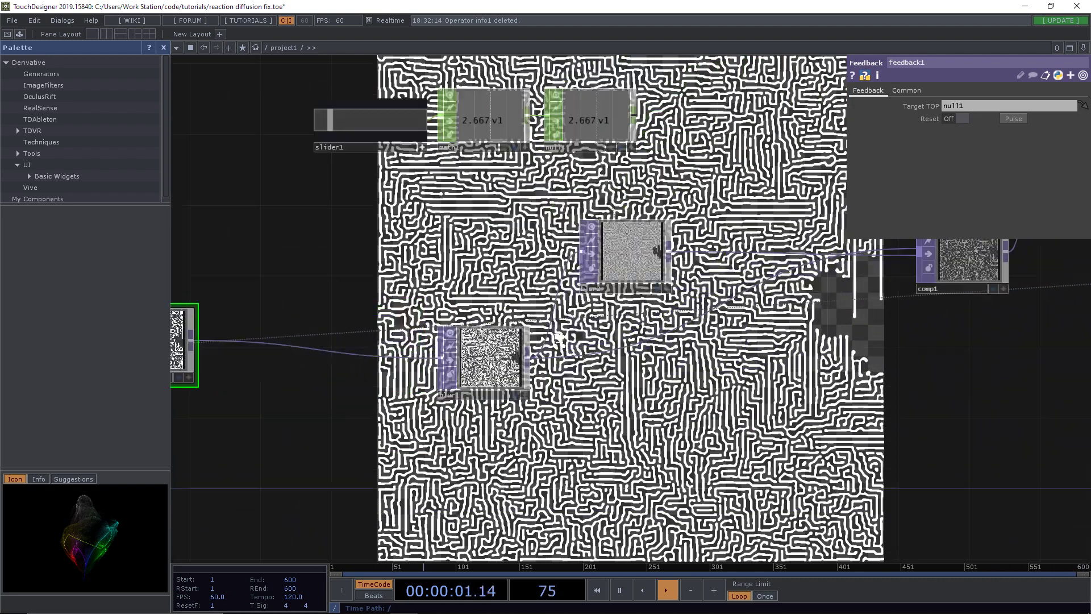
pyautogui.moveTo(773, 409); pyautogui.dragTo(466, 436)
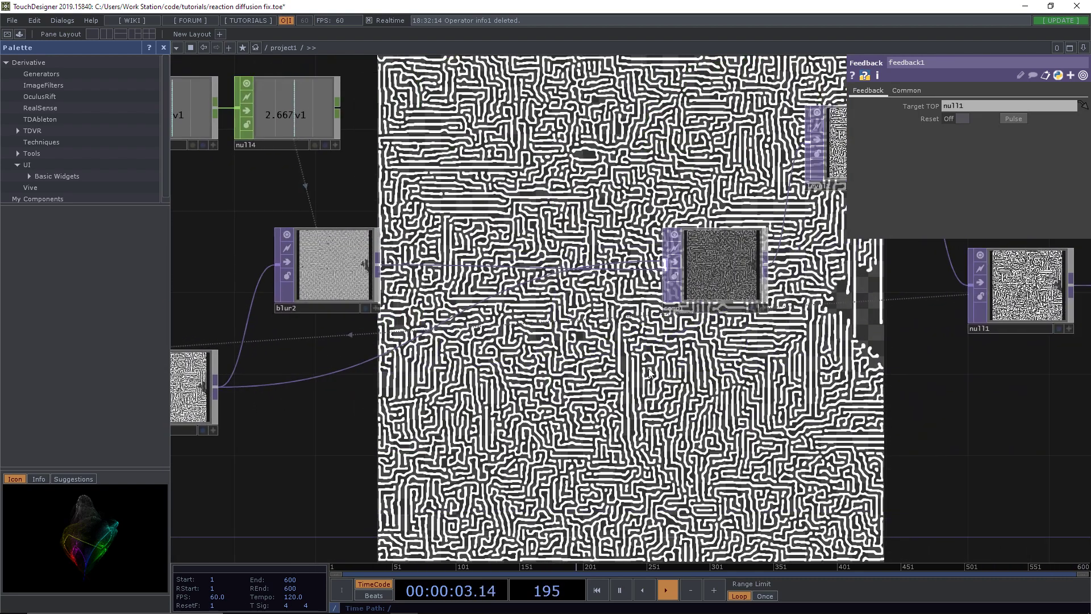
pyautogui.scroll(-2, 823, 376)
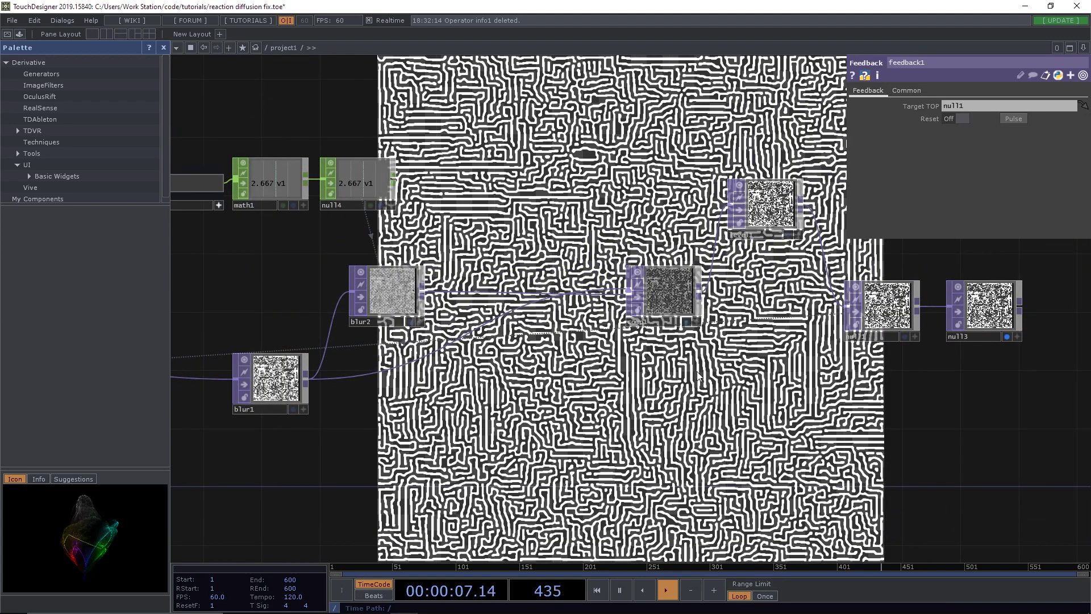
pyautogui.moveTo(579, 369); pyautogui.dragTo(795, 360)
pyautogui.scroll(-2, 611, 361)
pyautogui.scroll(-1, 530, 319)
pyautogui.moveTo(503, 321); pyautogui.dragTo(657, 322)
pyautogui.scroll(3, 573, 322)
pyautogui.moveTo(573, 323); pyautogui.dragTo(405, 282)
pyautogui.moveTo(595, 305); pyautogui.dragTo(584, 302)
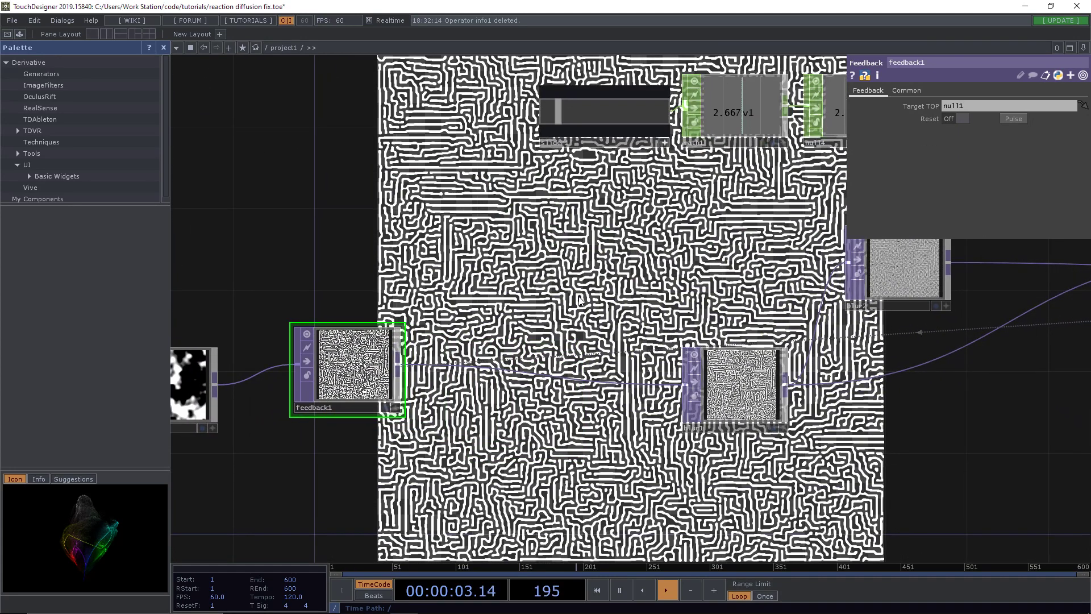
# Move the null2 operator away from feedback1, closer to the noise2 source
pyautogui.scroll(-3, 590, 299)
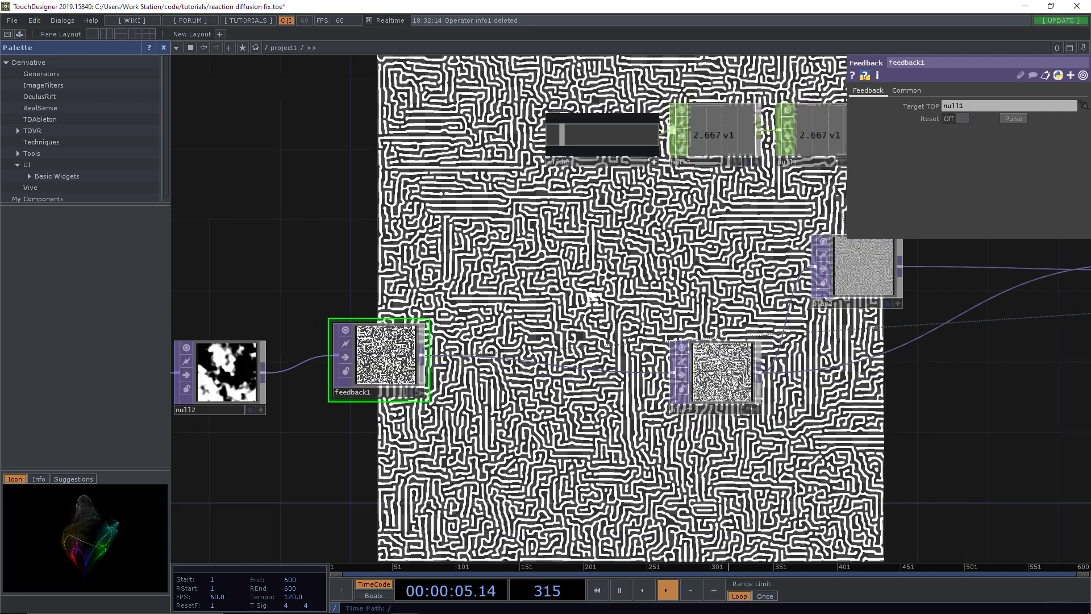
pyautogui.moveTo(510, 290); pyautogui.dragTo(653, 294)
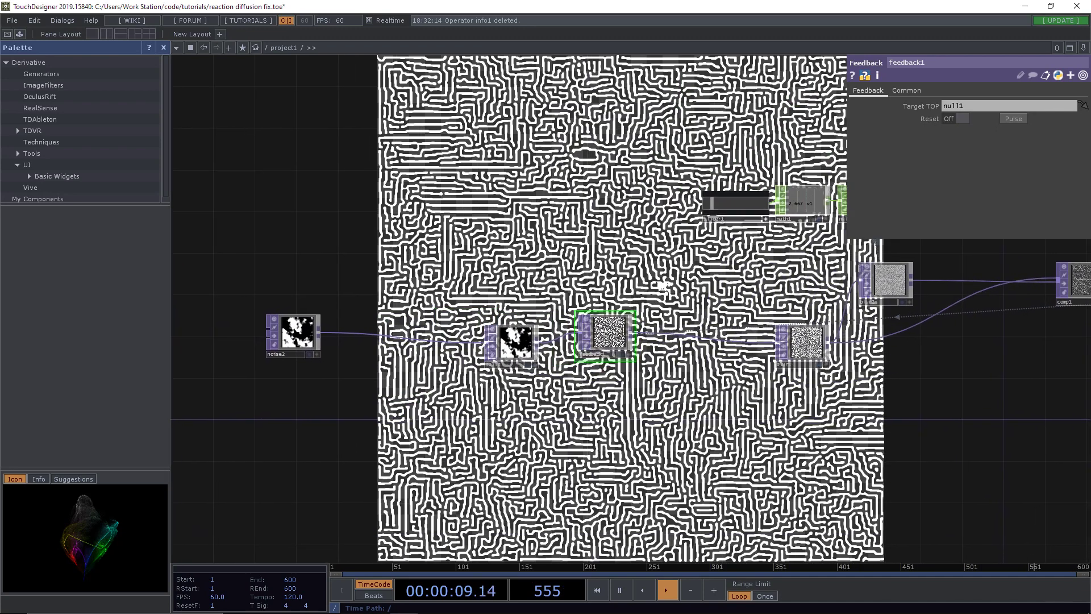
pyautogui.scroll(-2, 663, 286)
pyautogui.moveTo(669, 289); pyautogui.dragTo(591, 324)
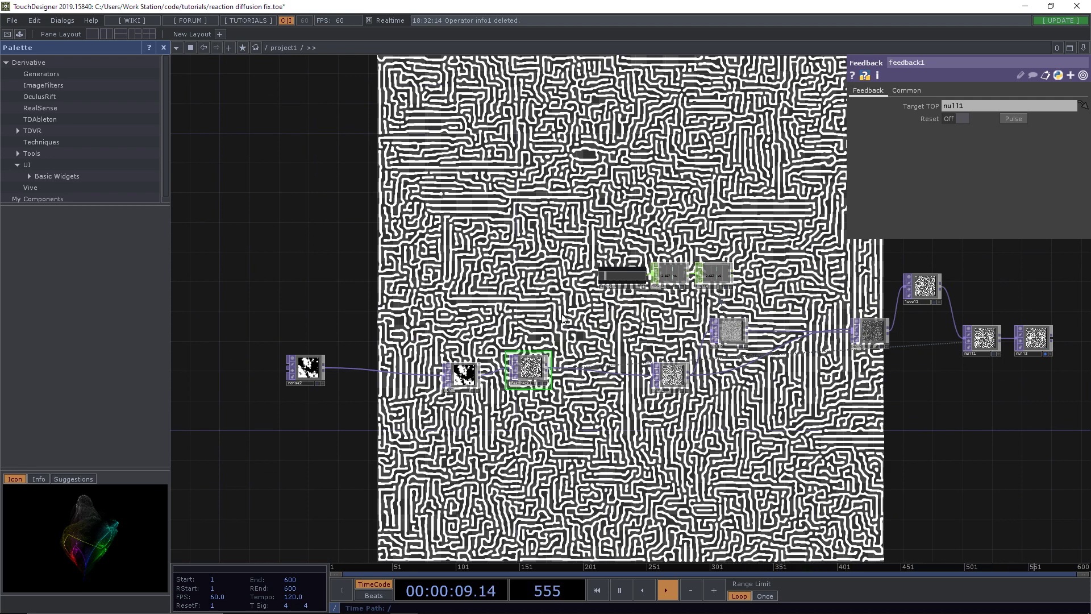
pyautogui.moveTo(562, 319); pyautogui.dragTo(533, 277)
pyautogui.scroll(-2, 549, 283)
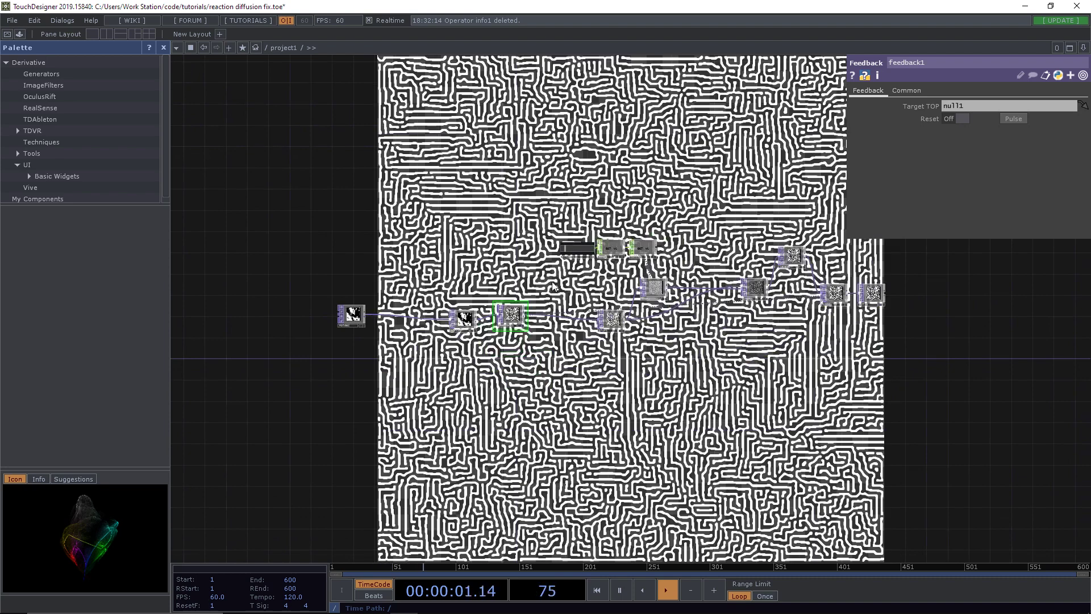
pyautogui.scroll(3, 551, 284)
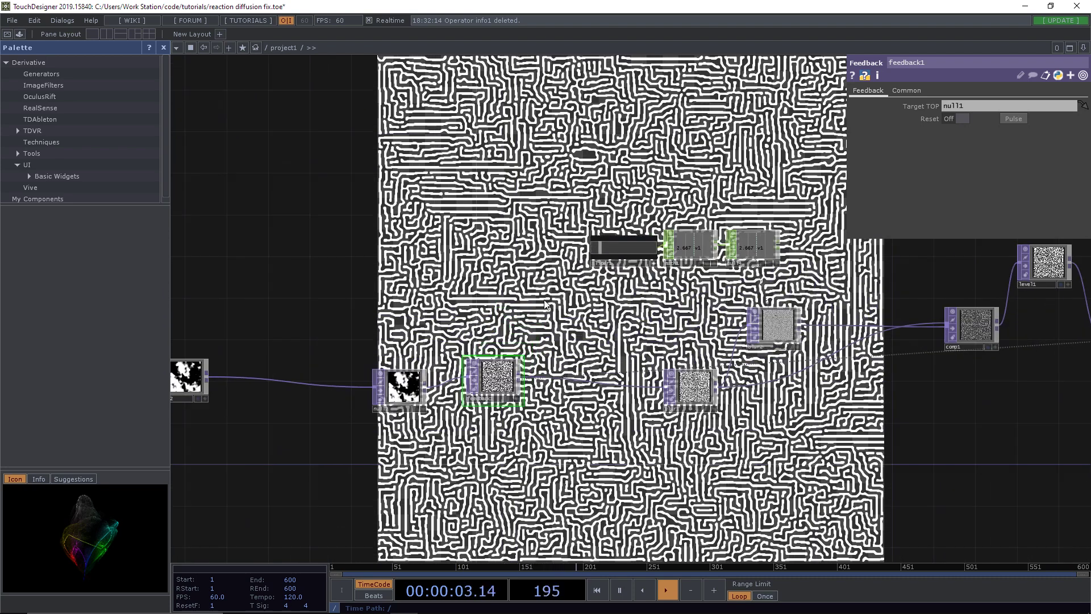
pyautogui.moveTo(388, 379); pyautogui.dragTo(337, 362)
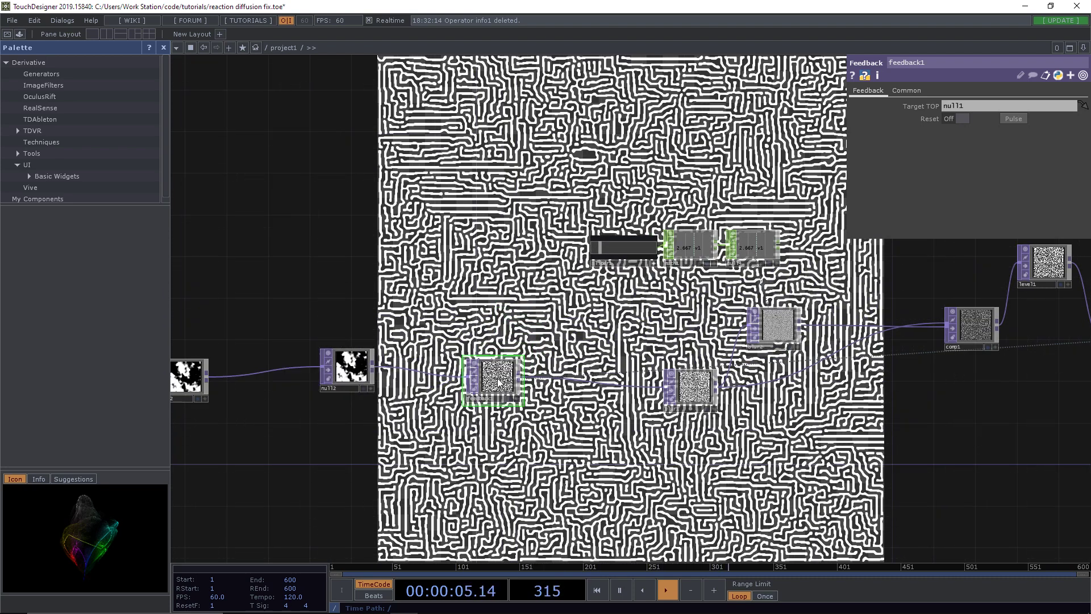
# Raise slider1 until math1 outputs about 7.333, and pulse the reset of feedback1 to regrow the pattern
pyautogui.scroll(-2, 484, 296)
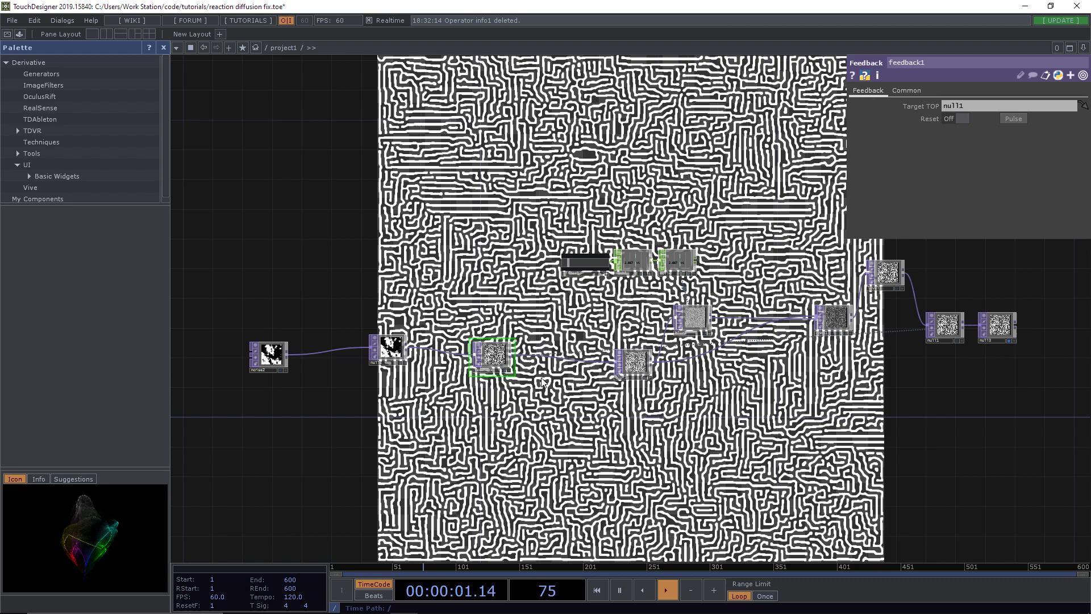
pyautogui.scroll(4, 542, 379)
pyautogui.moveTo(481, 385); pyautogui.dragTo(347, 410)
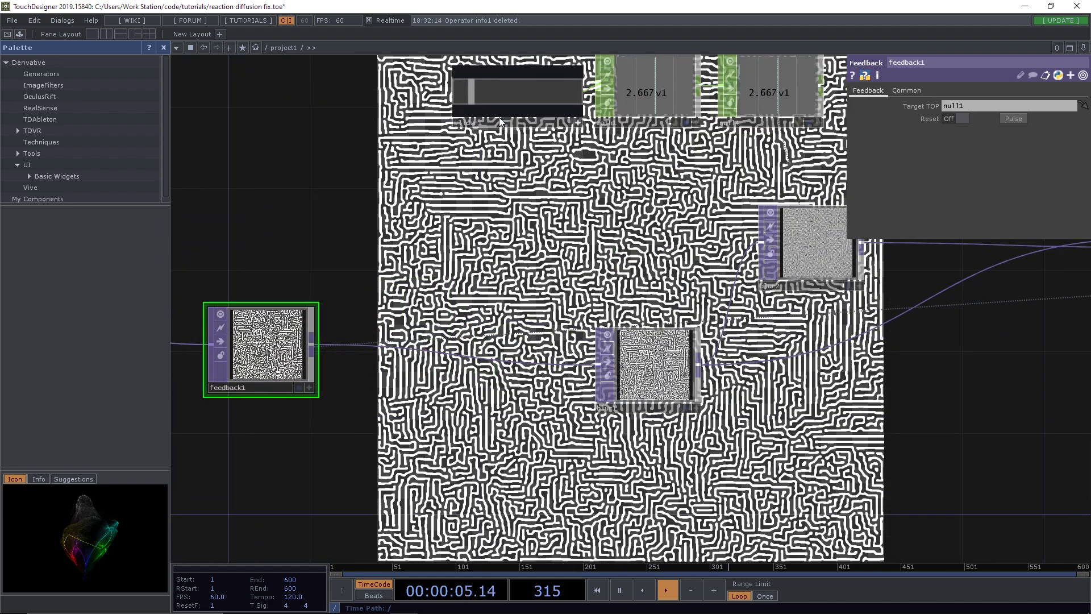
pyautogui.moveTo(503, 92); pyautogui.dragTo(526, 91)
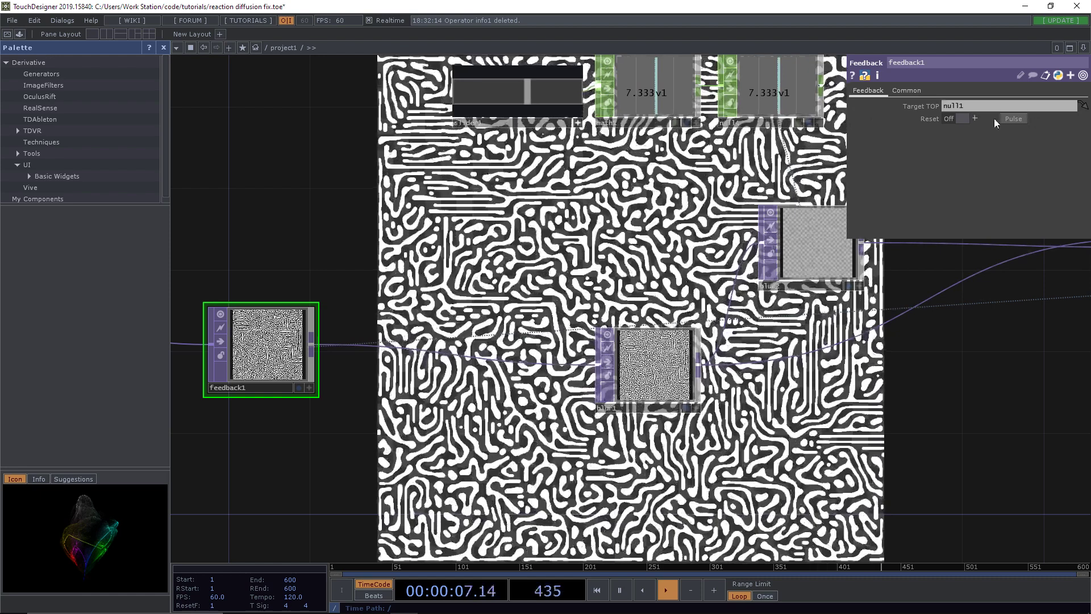
pyautogui.click(1014, 118)
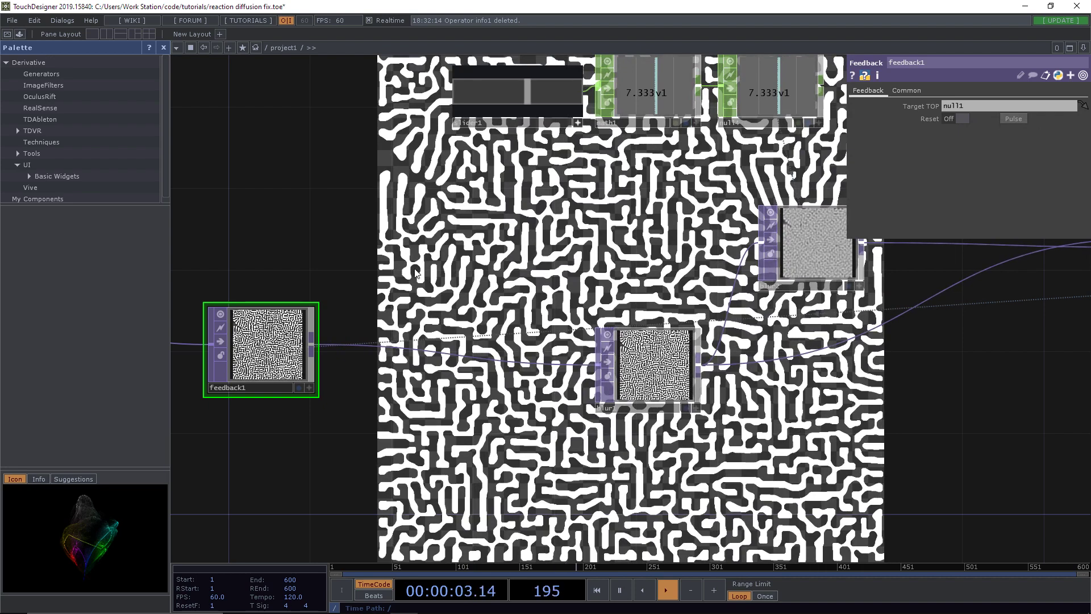
# Add a Noise CHOP between slider1 and feedback1 and turn on its Time Slice option
pyautogui.scroll(-2, 416, 275)
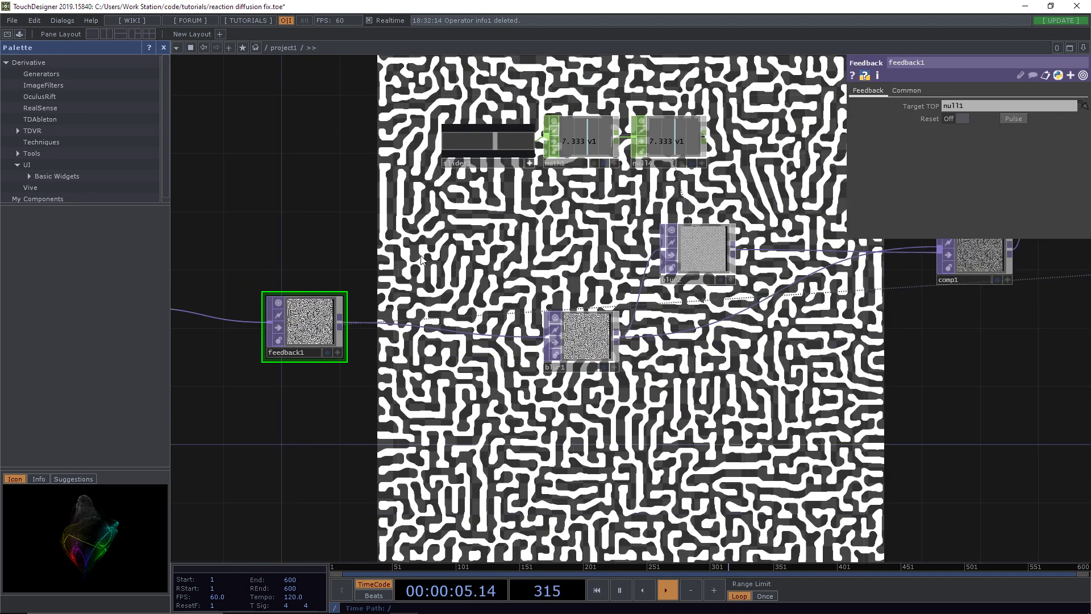
pyautogui.press('Tab')
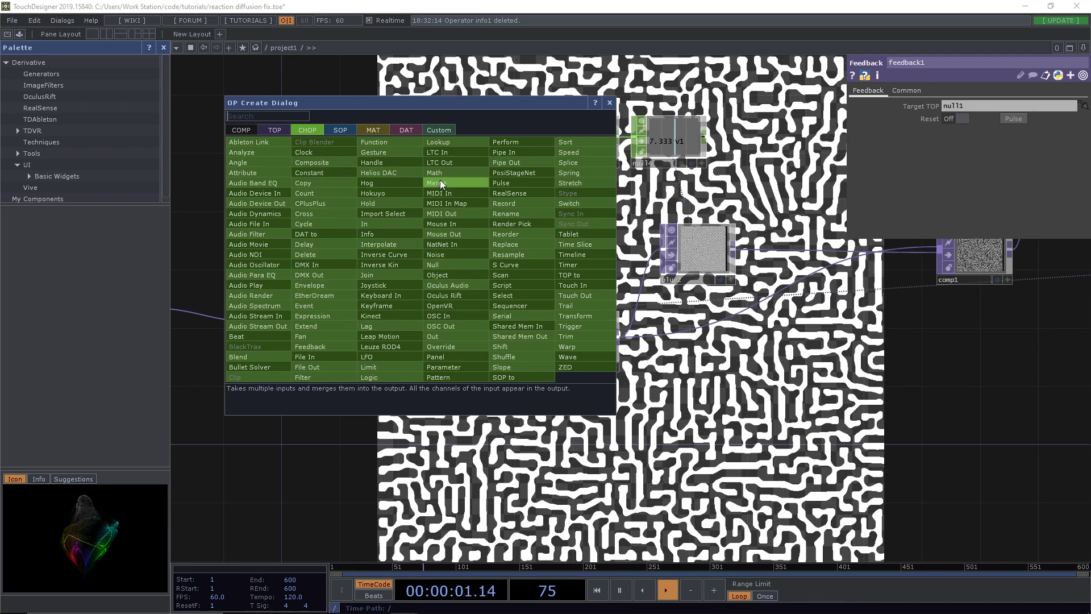
pyautogui.click(455, 252)
pyautogui.click(428, 227)
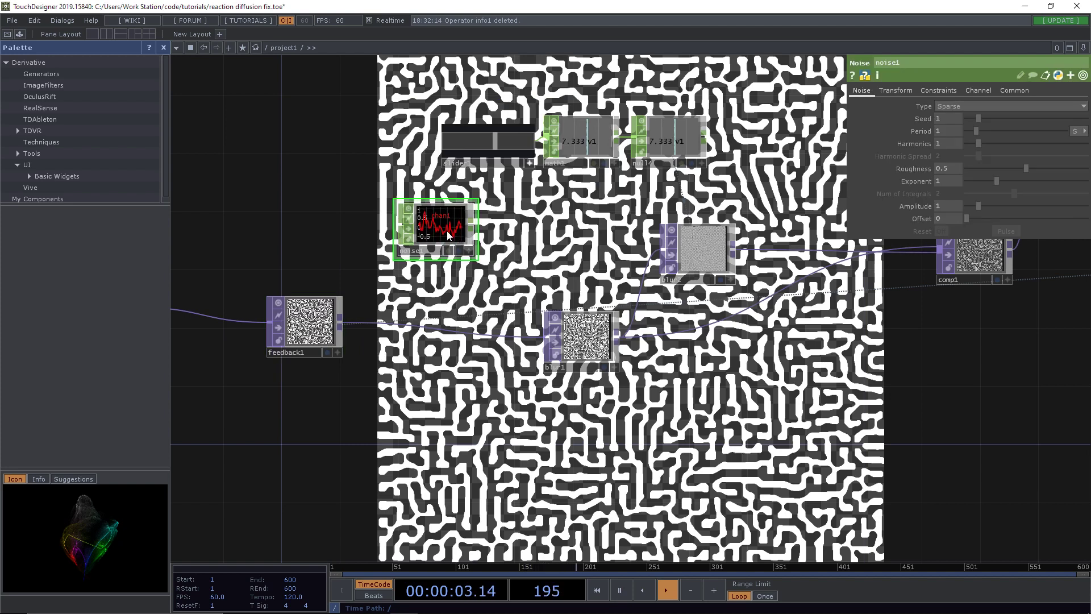
pyautogui.click(1012, 91)
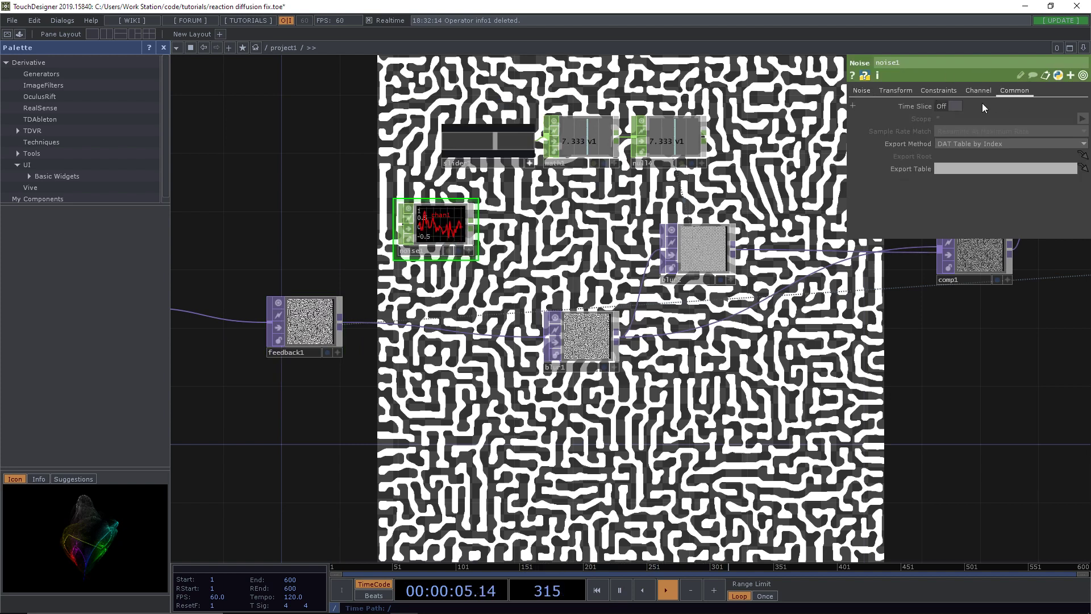
pyautogui.click(950, 106)
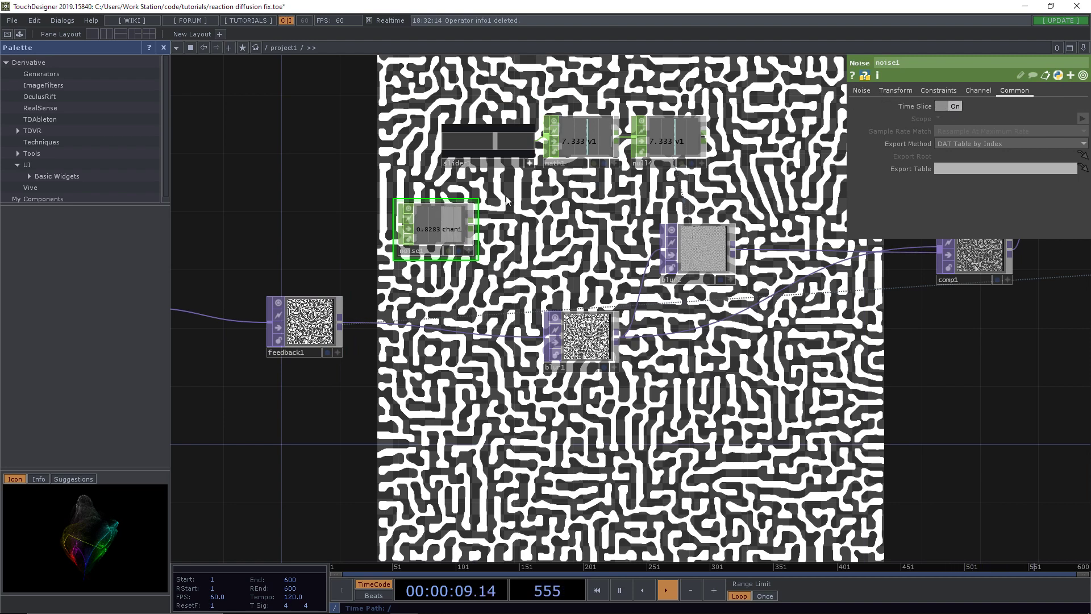
# Set the noise1 amplitude to 180 and change its noise type to Random
pyautogui.scroll(5, 449, 234)
pyautogui.scroll(-1, 449, 237)
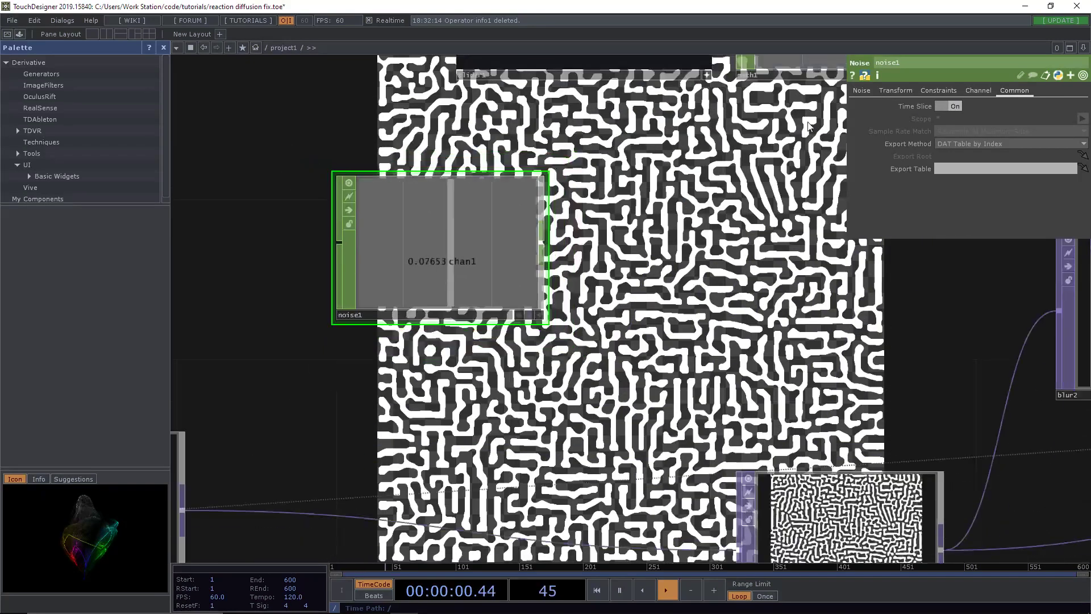
pyautogui.click(863, 90)
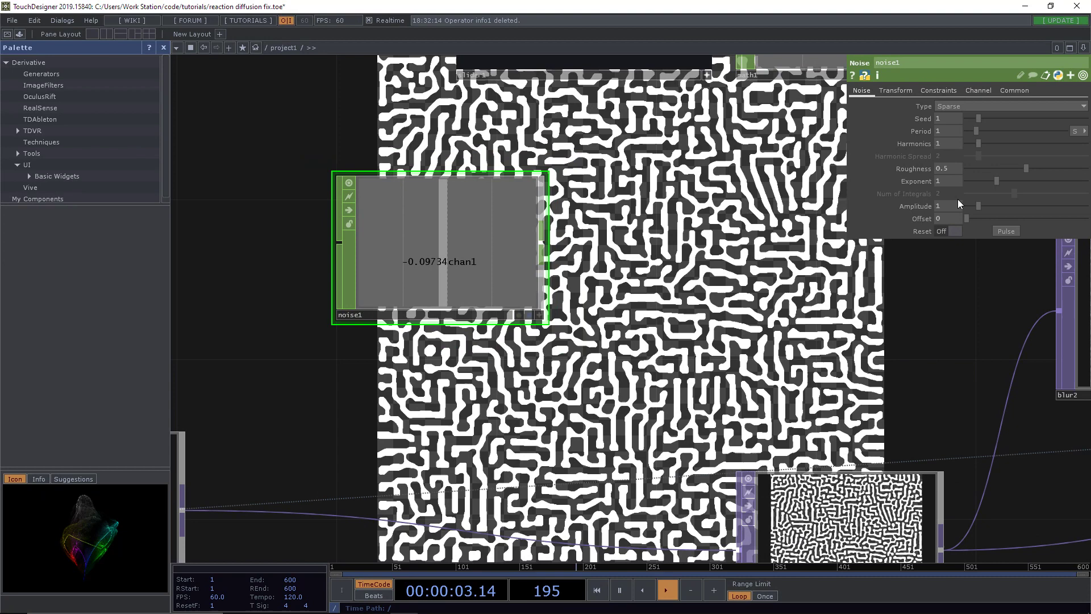
pyautogui.moveTo(953, 207); pyautogui.dragTo(892, 206)
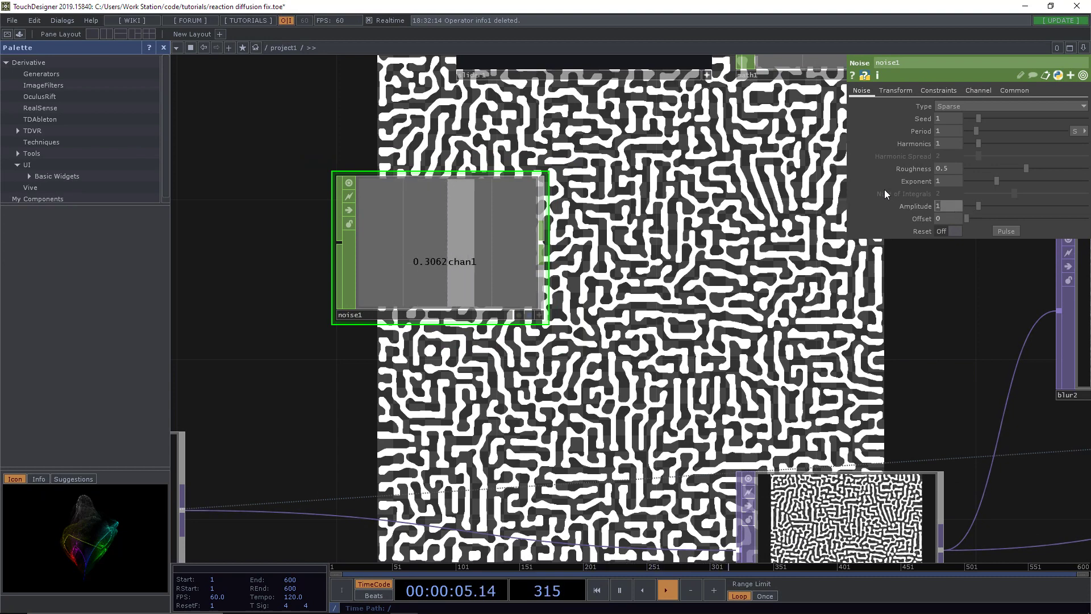
pyautogui.write('180')
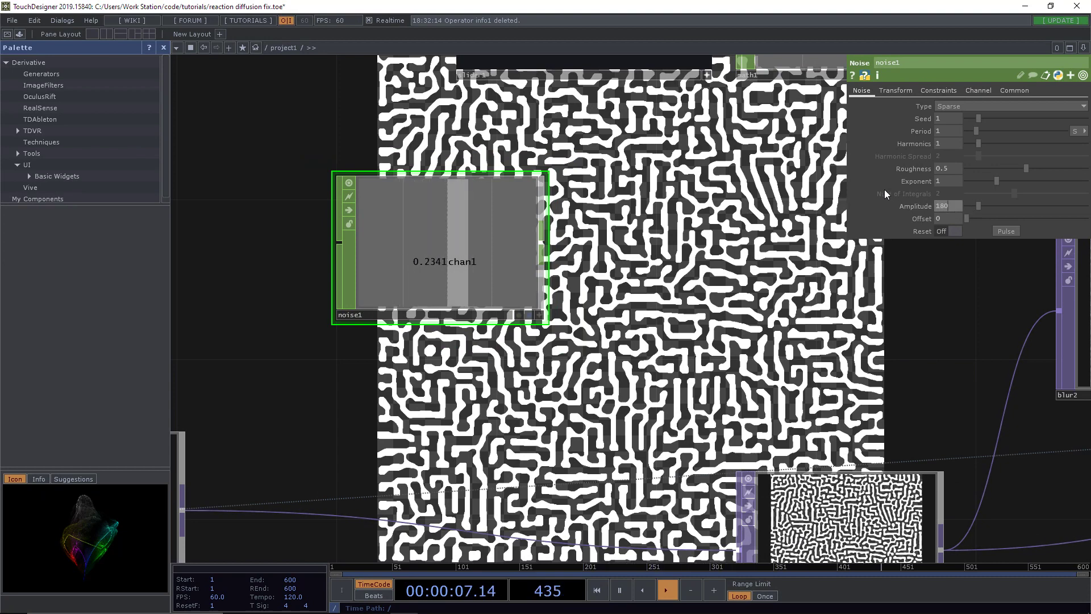
pyautogui.press('Return')
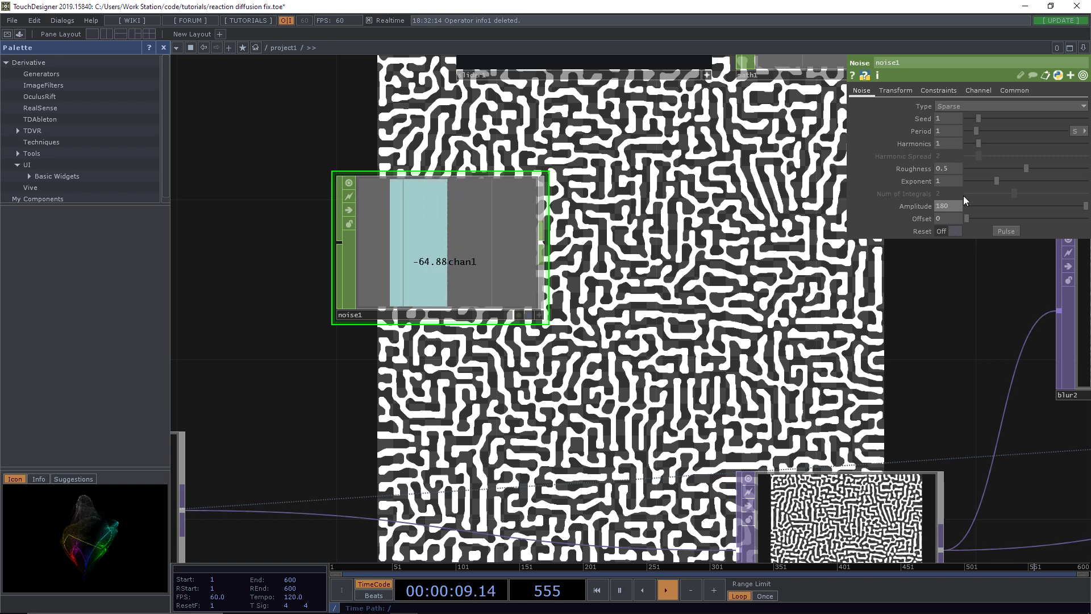
pyautogui.click(1001, 106)
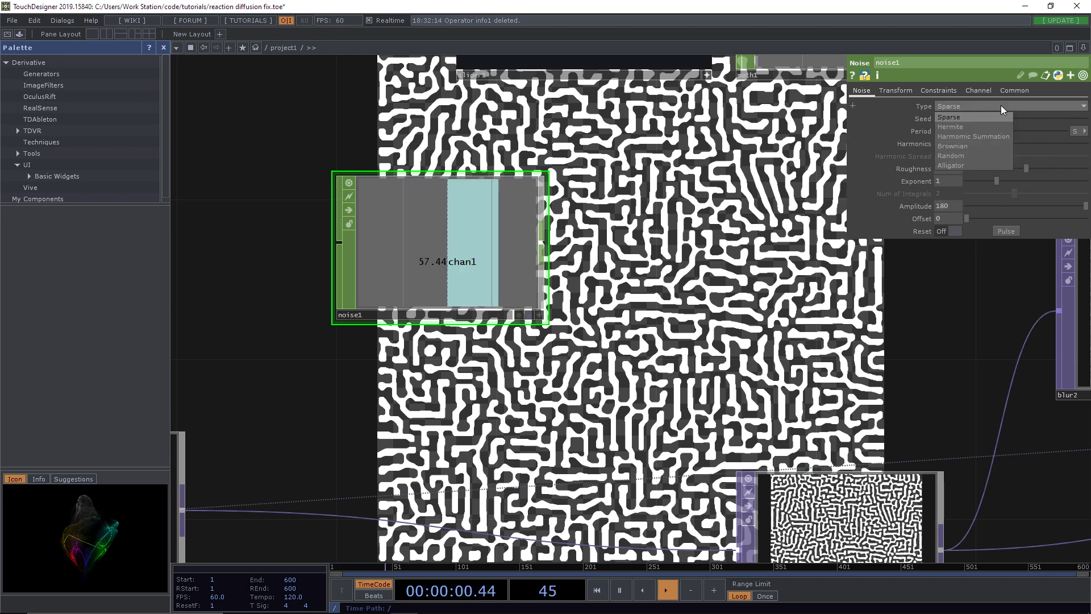
pyautogui.click(963, 156)
# Add a Transform TOP below feedback1 and wire the output of feedback1 into it
pyautogui.scroll(-5, 612, 305)
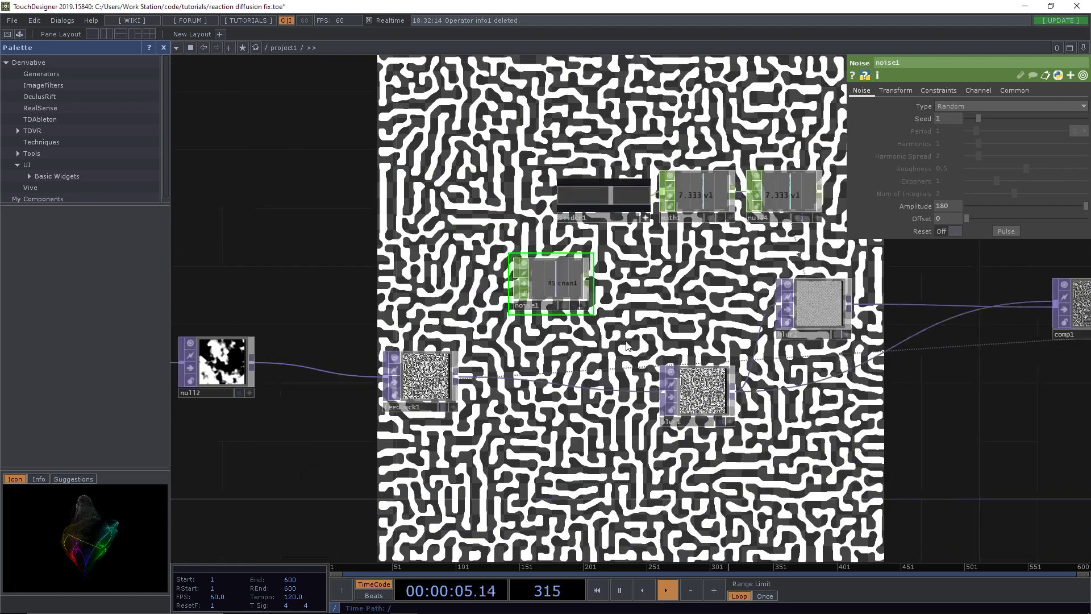
pyautogui.moveTo(642, 314); pyautogui.dragTo(574, 220)
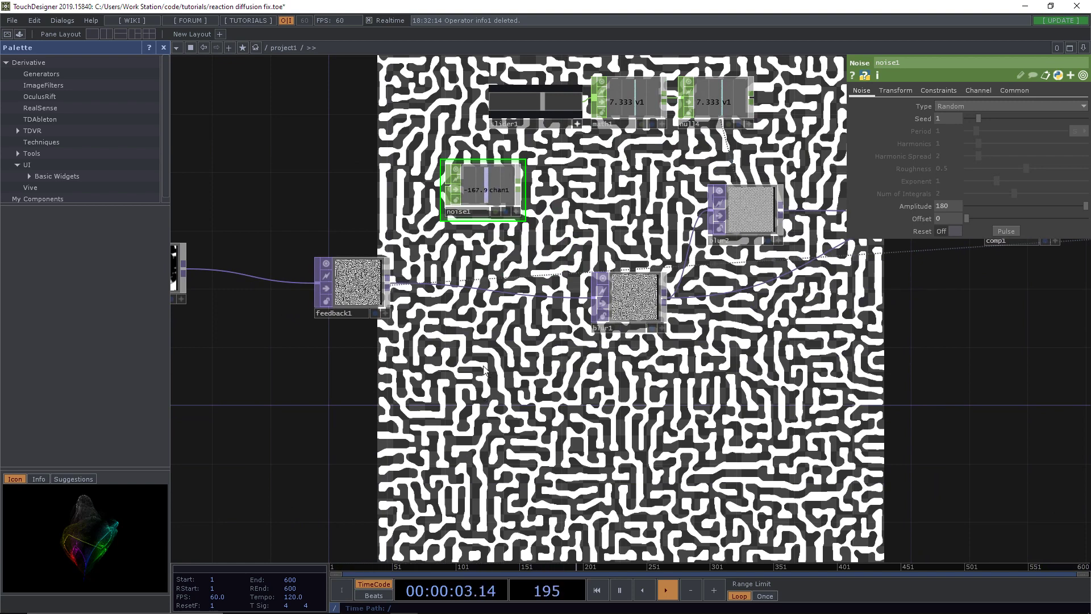
pyautogui.press('Tab')
pyautogui.click(335, 239)
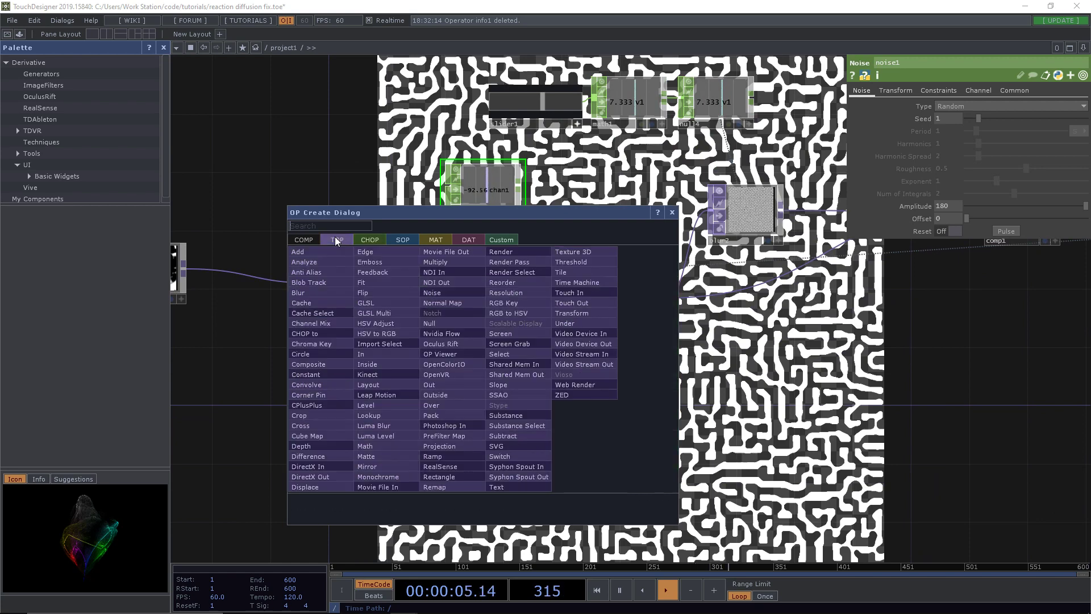
pyautogui.write('tra')
pyautogui.click(573, 313)
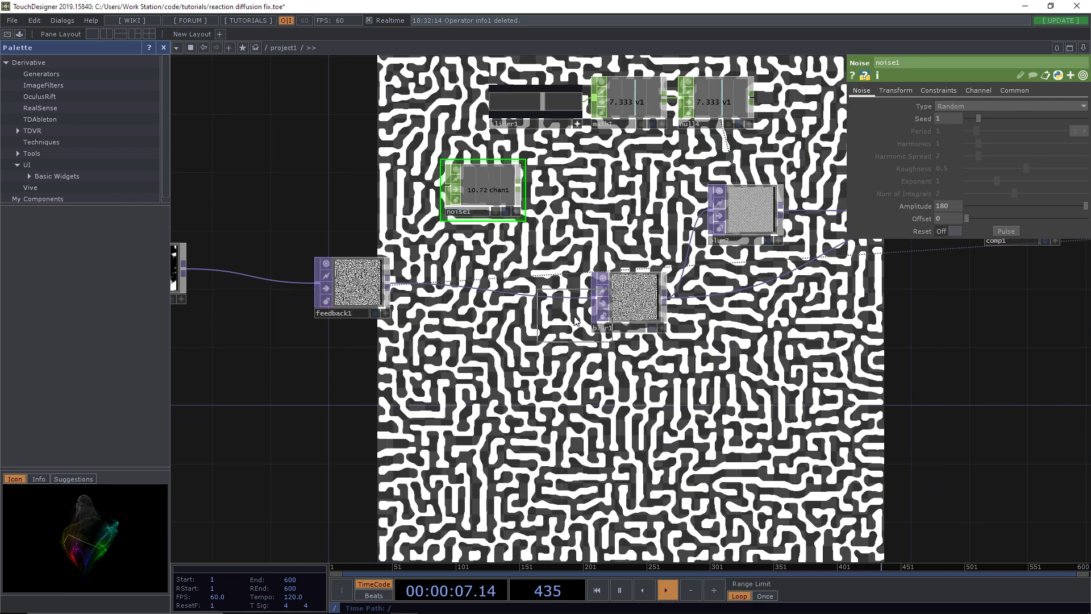
pyautogui.click(448, 402)
pyautogui.click(387, 284)
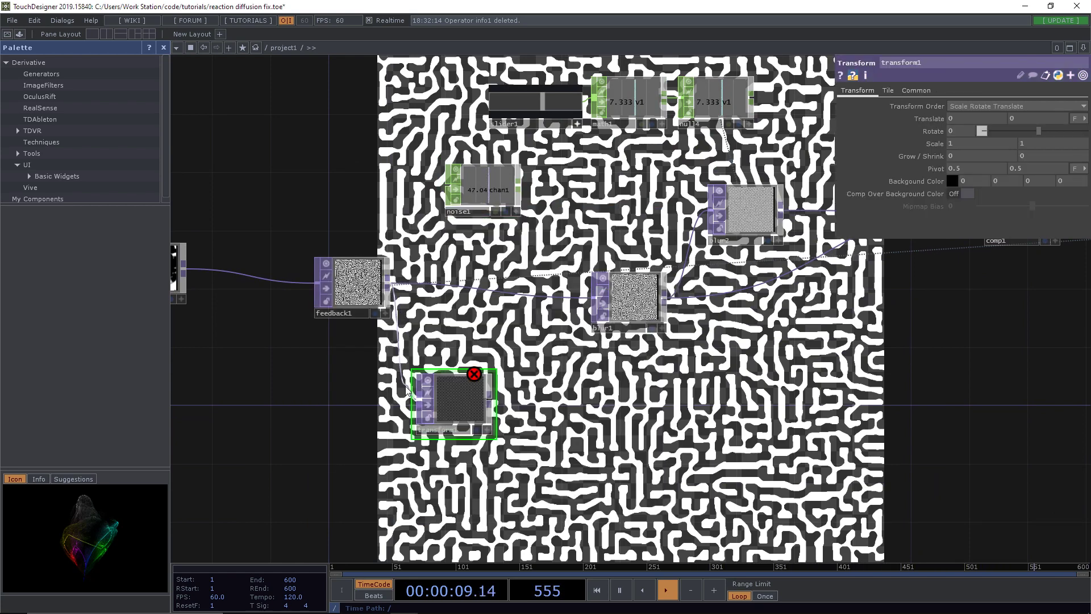
pyautogui.click(419, 395)
# Move null1 and null3 together farther away from level1 to make room in the chain
pyautogui.moveTo(589, 427); pyautogui.dragTo(451, 322)
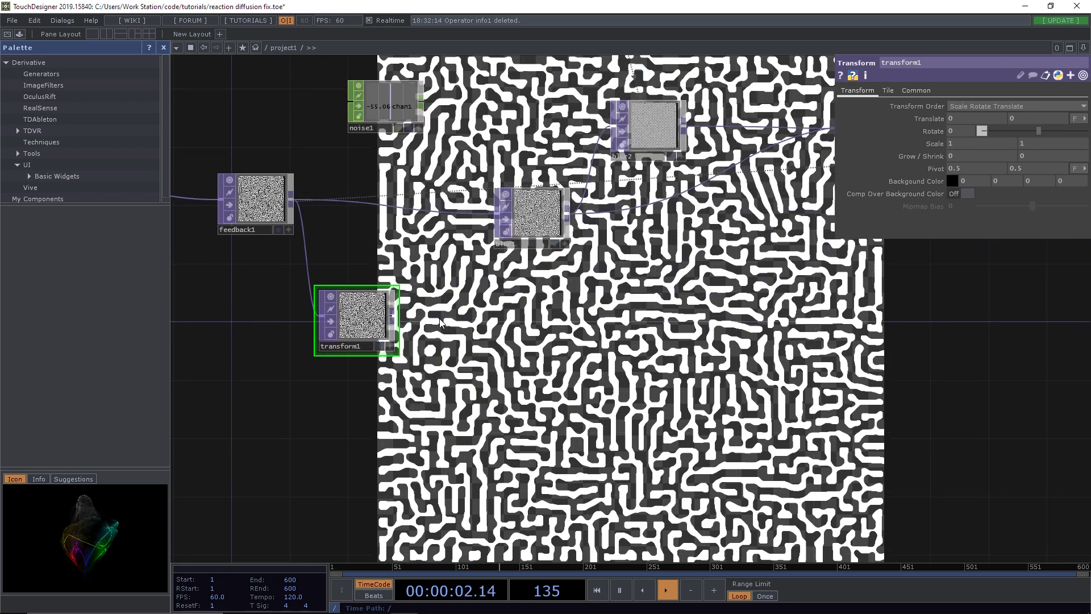
pyautogui.click(395, 320)
pyautogui.moveTo(655, 295); pyautogui.dragTo(594, 308)
pyautogui.scroll(-2, 586, 308)
pyautogui.moveTo(767, 297); pyautogui.dragTo(581, 343)
pyautogui.moveTo(656, 293); pyautogui.dragTo(646, 297)
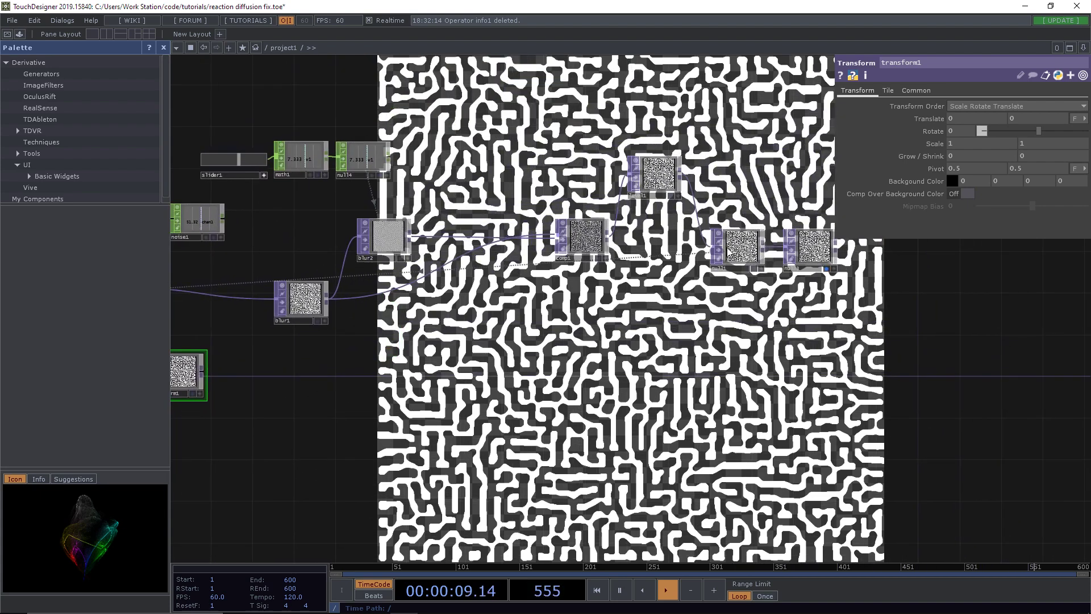
pyautogui.moveTo(738, 208); pyautogui.dragTo(807, 261, button='right')
pyautogui.moveTo(736, 250); pyautogui.dragTo(828, 261)
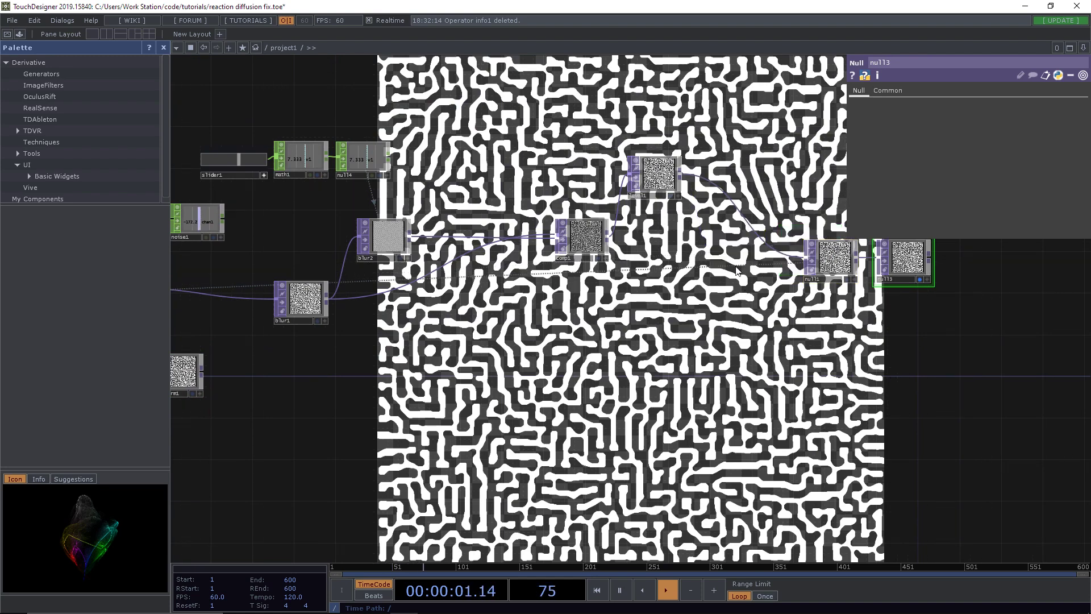
# Insert a second Transform TOP between level1 and null1
pyautogui.scroll(5, 680, 174)
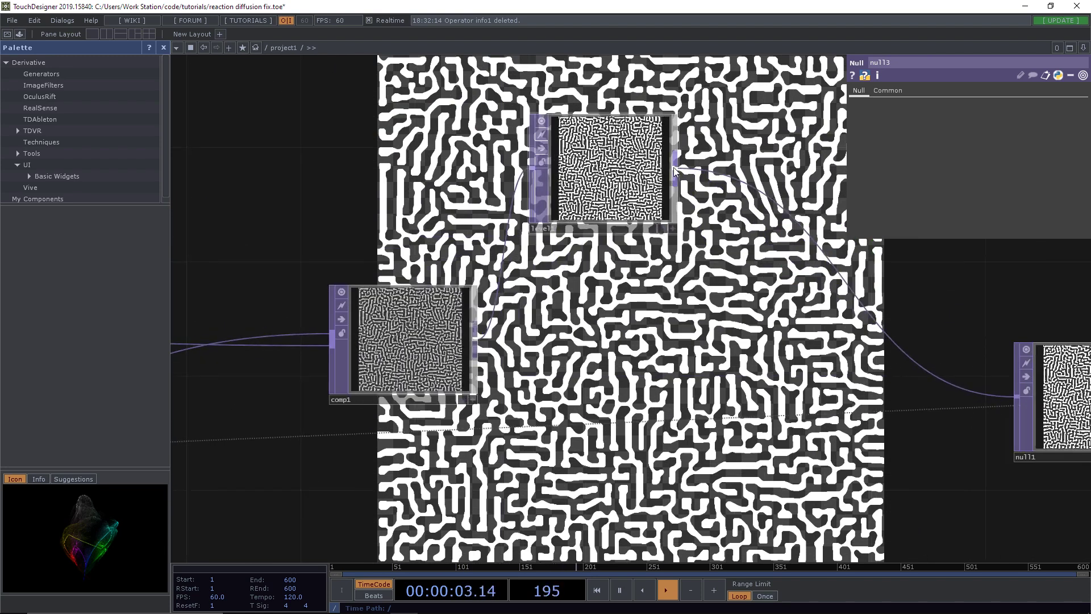
pyautogui.rightClick(676, 170)
pyautogui.write('tra')
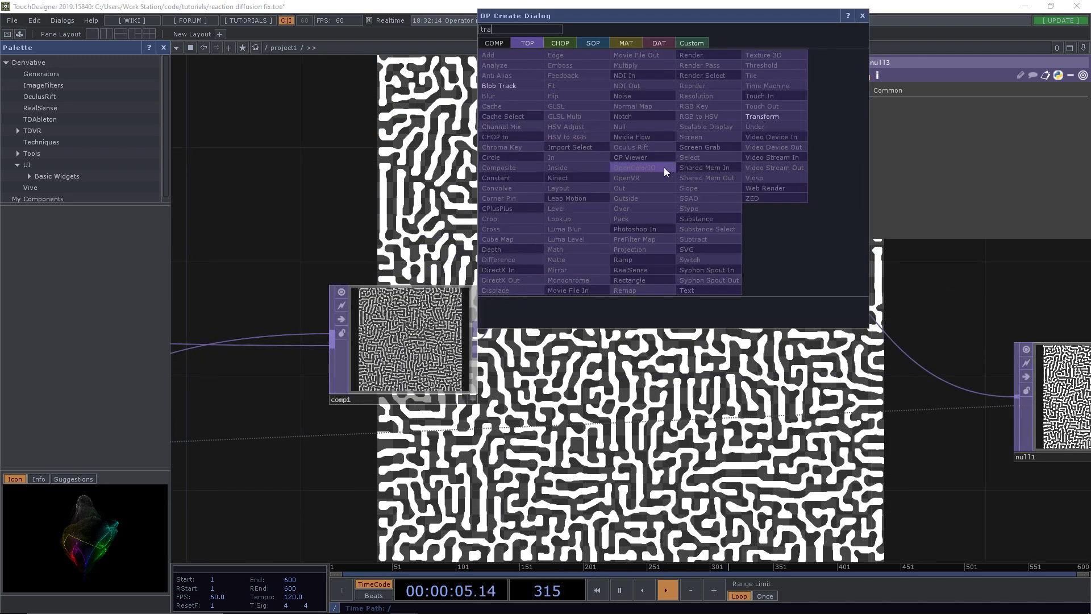
pyautogui.click(757, 118)
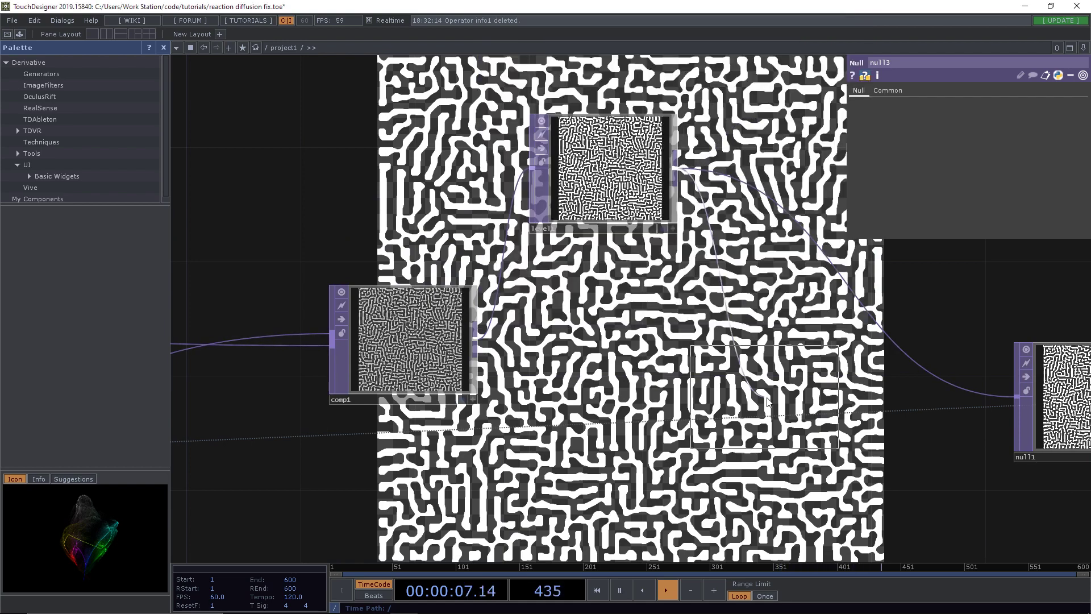
pyautogui.click(772, 489)
pyautogui.moveTo(925, 487); pyautogui.dragTo(785, 279)
pyautogui.press('h')
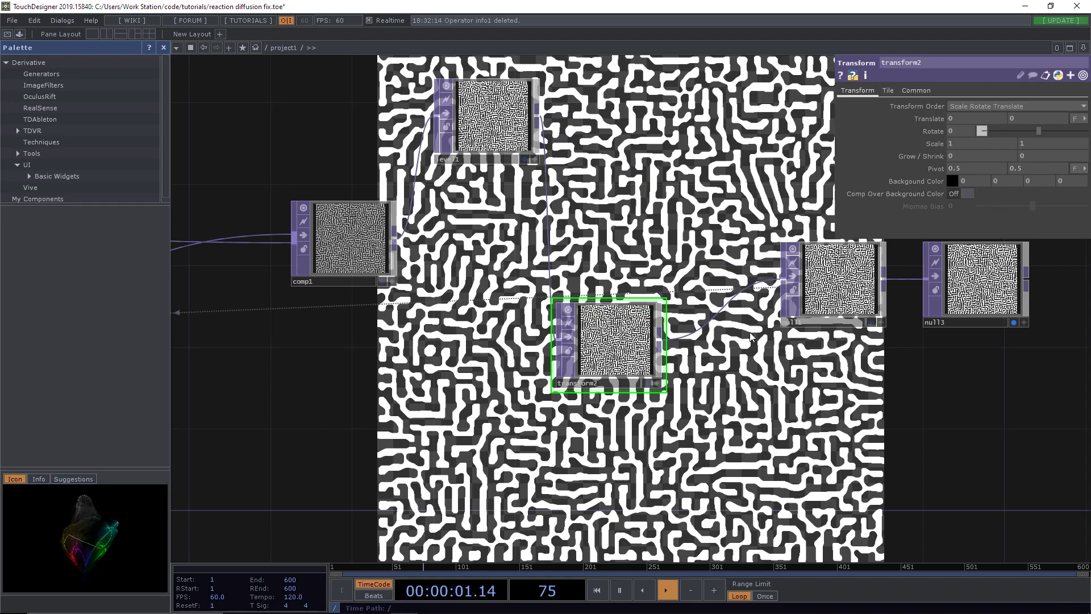
# Move level1 down in line with comp1 and turn off the background display of null3
pyautogui.scroll(-3, 754, 347)
pyautogui.moveTo(754, 347); pyautogui.dragTo(920, 298)
pyautogui.moveTo(780, 176); pyautogui.dragTo(781, 250)
pyautogui.moveTo(702, 244); pyautogui.dragTo(650, 254)
pyautogui.moveTo(659, 347); pyautogui.dragTo(719, 382)
pyautogui.click(1023, 324)
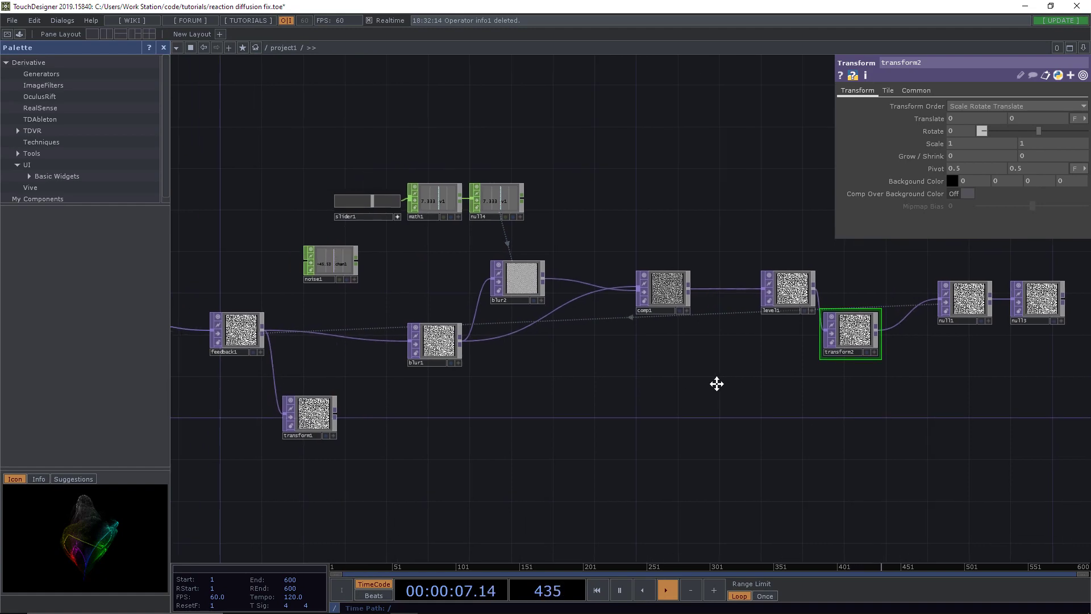
# Activate the noise1 viewer and link its chan1 channel to the Rotate parameter of transform1 as a CHOP reference
pyautogui.scroll(-2, 705, 381)
pyautogui.moveTo(646, 411); pyautogui.dragTo(792, 389)
pyautogui.scroll(3, 697, 394)
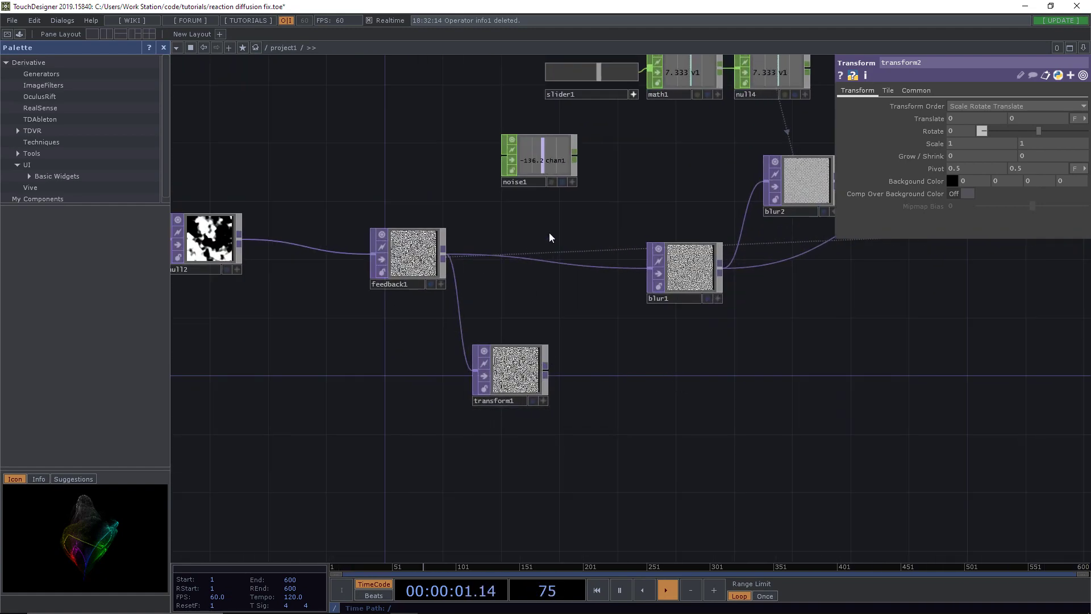
pyautogui.click(572, 182)
pyautogui.click(543, 347)
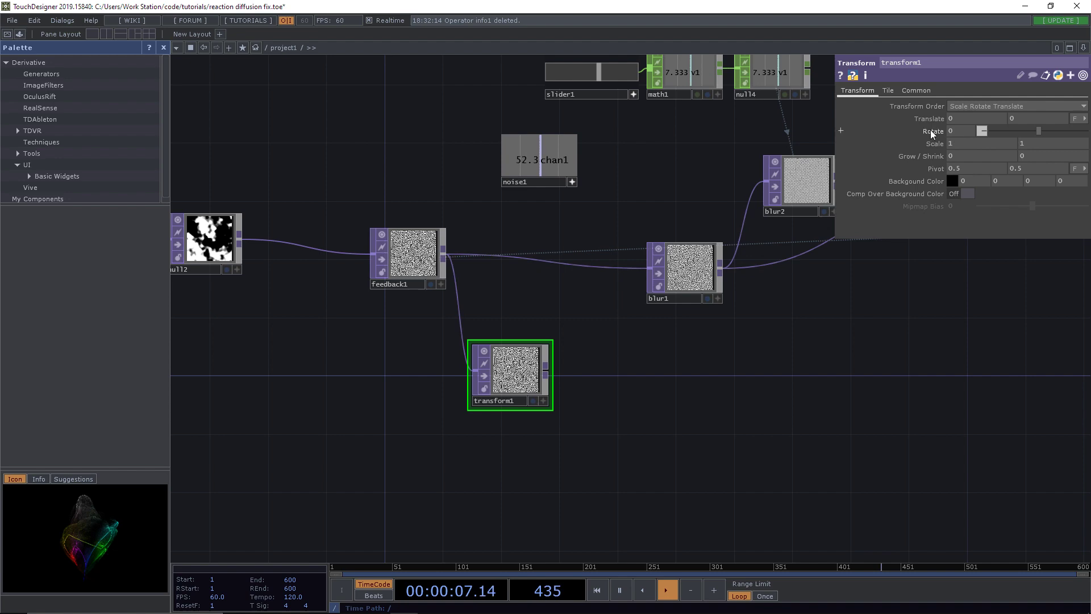
pyautogui.moveTo(560, 172); pyautogui.dragTo(938, 131)
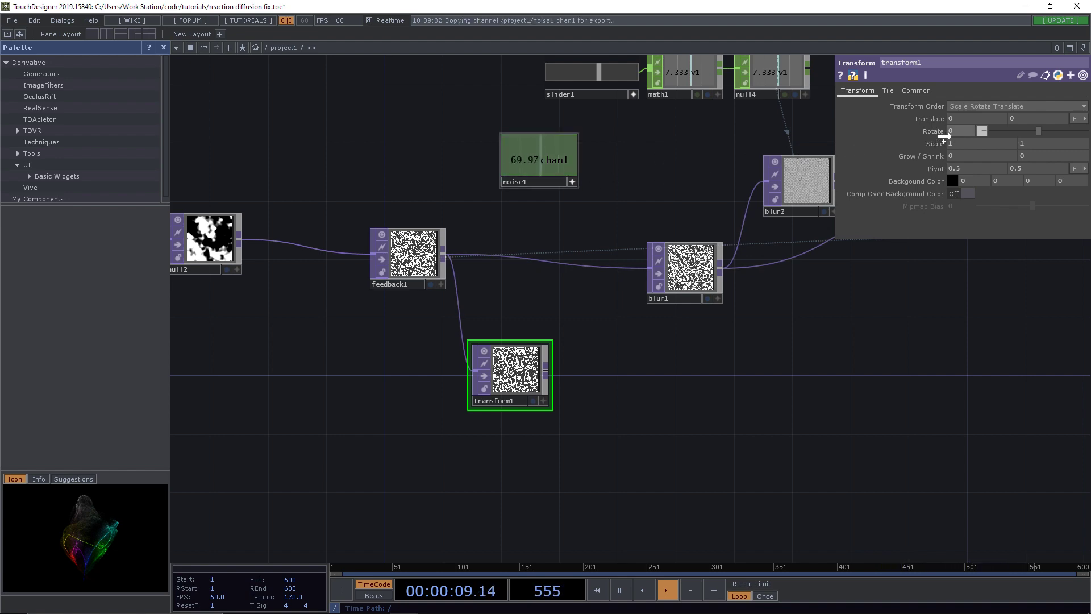
pyautogui.click(957, 131)
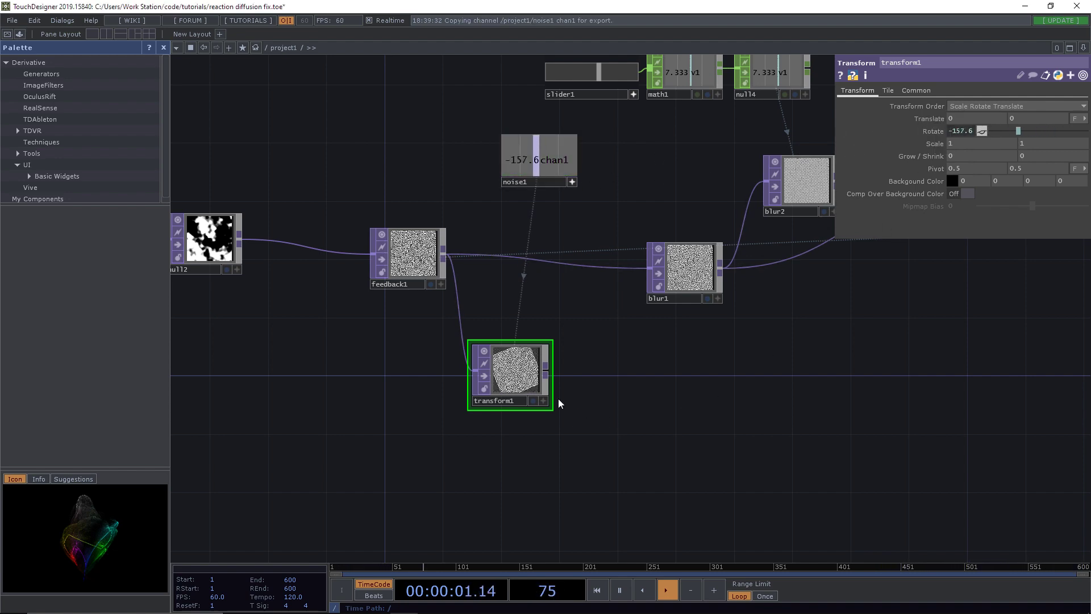
# Wire the output of transform1 into blur1, replacing the direct connection from feedback1
pyautogui.scroll(5, 536, 386)
pyautogui.scroll(-5, 559, 392)
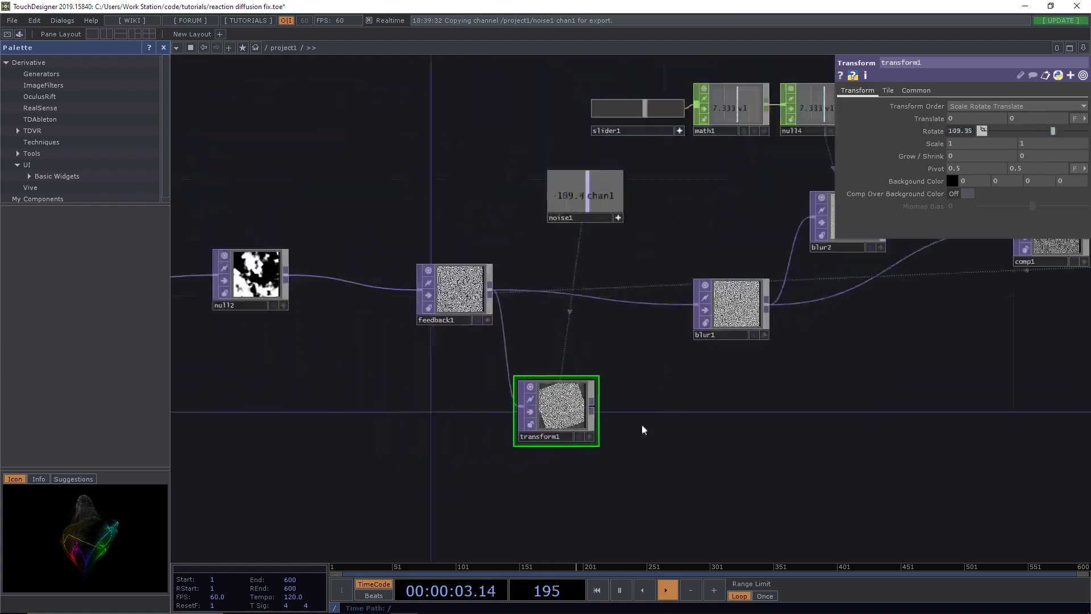
pyautogui.moveTo(681, 328); pyautogui.dragTo(681, 321)
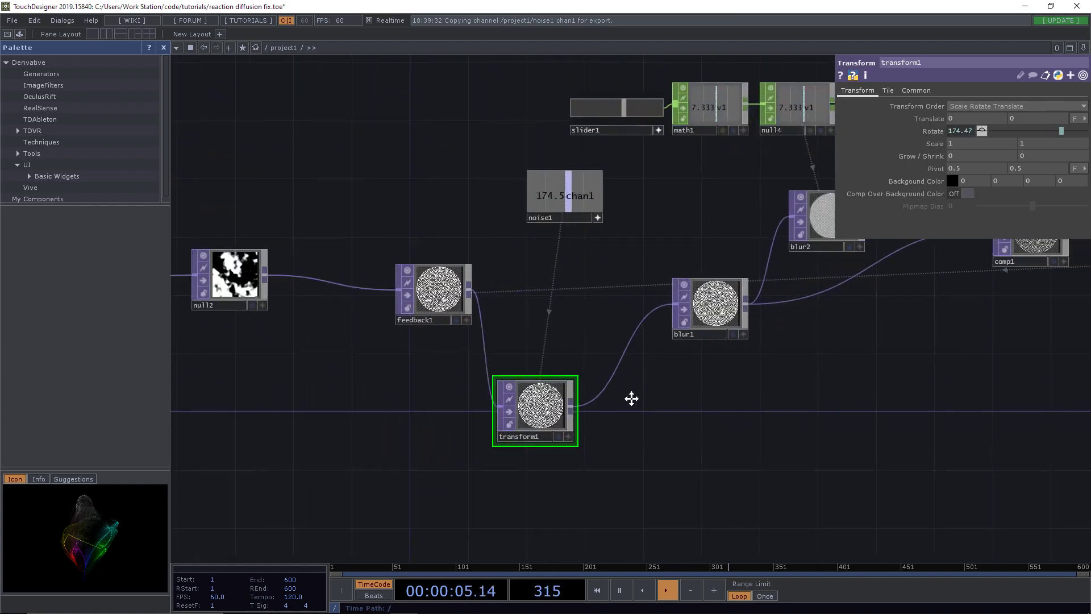
# Examine the output of null3 by briefly displaying it in the network background
pyautogui.moveTo(631, 398); pyautogui.dragTo(424, 413)
pyautogui.scroll(-2, 602, 390)
pyautogui.moveTo(594, 451); pyautogui.dragTo(188, 474)
pyautogui.scroll(4, 716, 354)
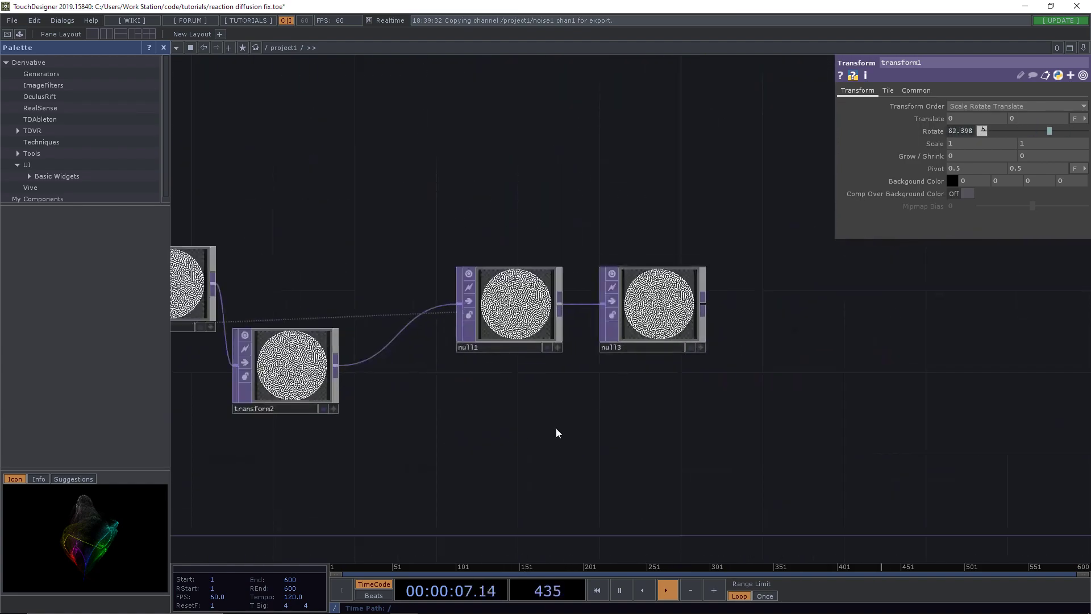
pyautogui.moveTo(585, 454); pyautogui.dragTo(779, 469)
pyautogui.scroll(-2, 646, 434)
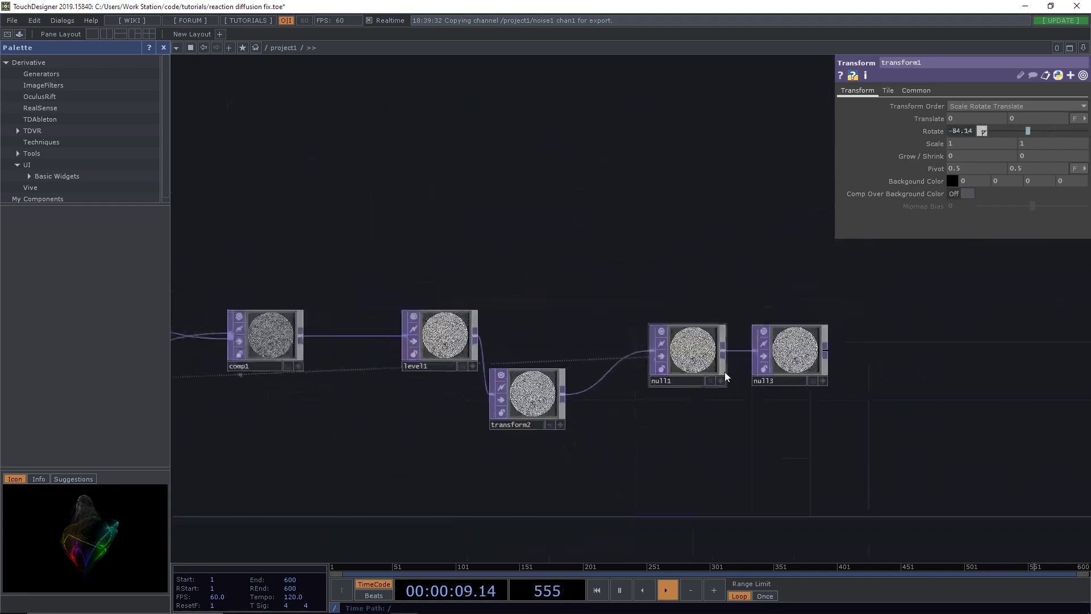
pyautogui.click(810, 380)
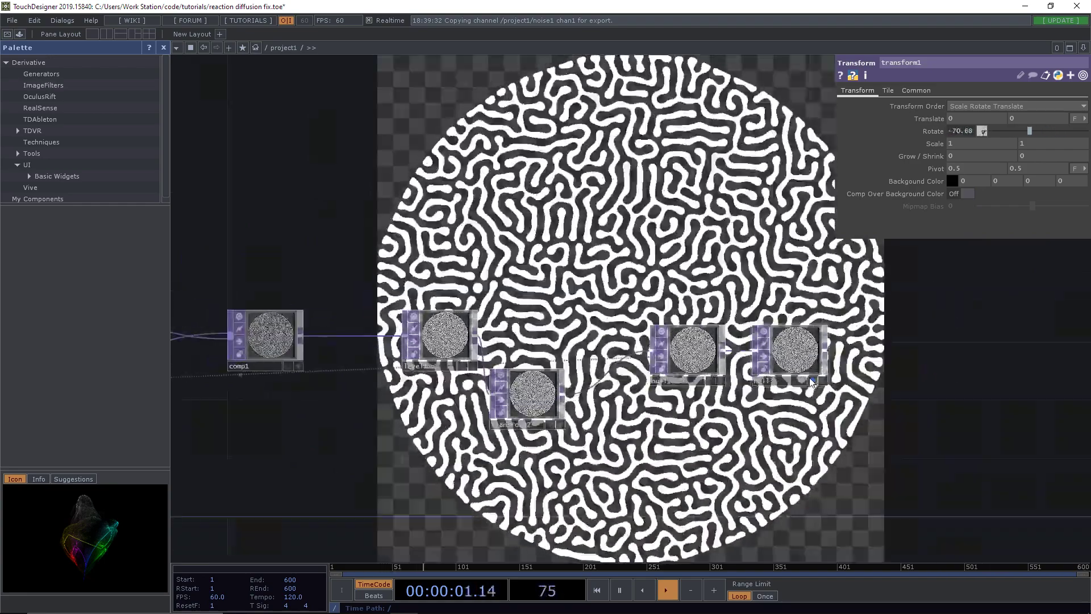
pyautogui.click(811, 380)
# Link the chan1 channel of noise1 to the Rotate parameter of transform2 as a CHOP reference
pyautogui.moveTo(614, 445); pyautogui.dragTo(735, 433)
pyautogui.scroll(-3, 734, 433)
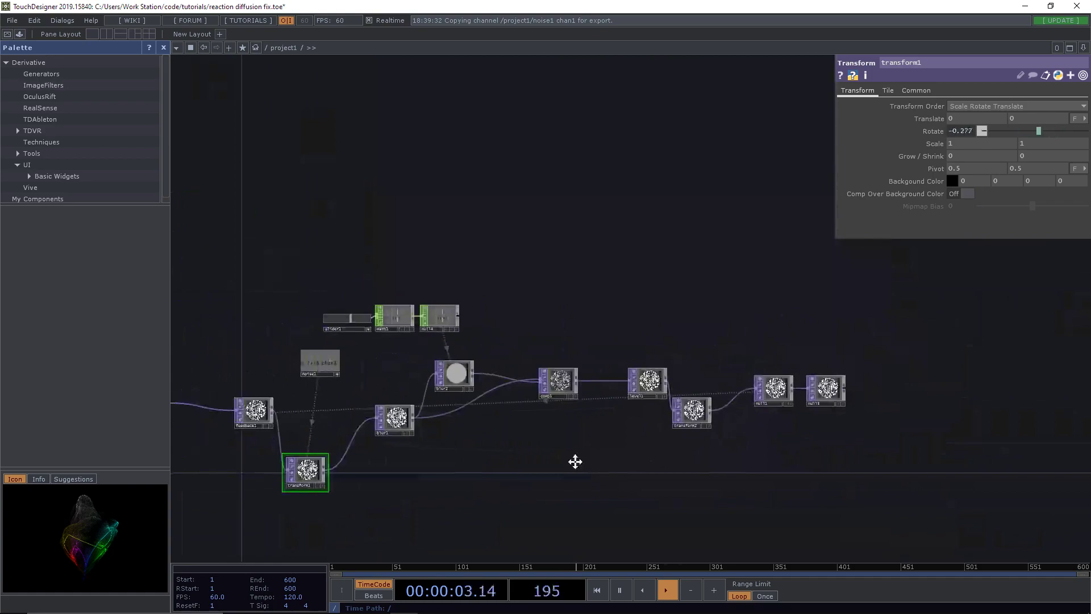
pyautogui.scroll(5, 575, 461)
pyautogui.scroll(-3, 652, 423)
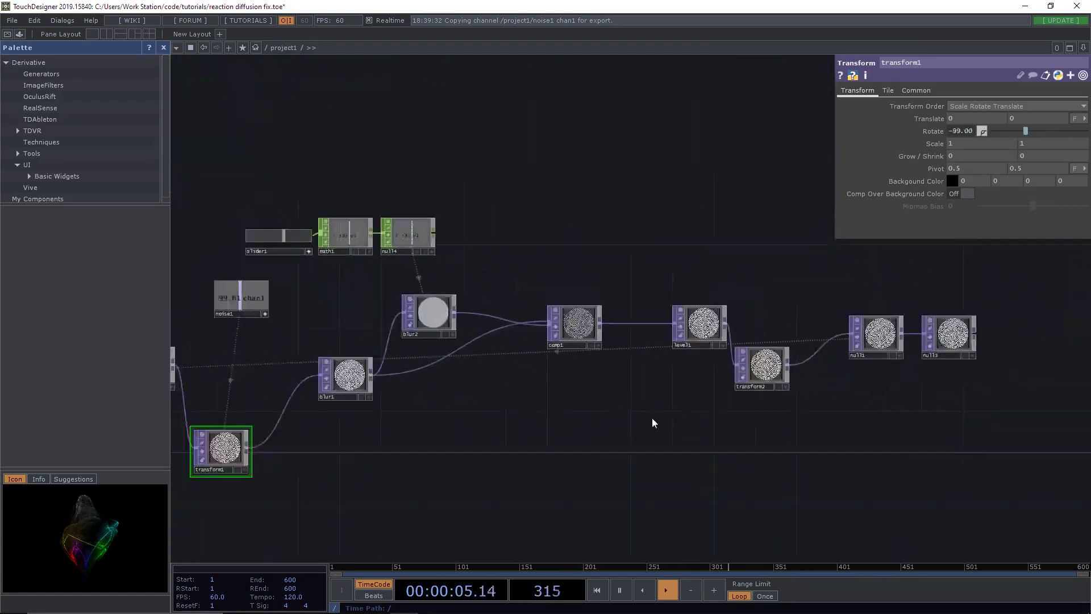
pyautogui.moveTo(754, 393); pyautogui.dragTo(560, 392)
pyautogui.moveTo(560, 392); pyautogui.dragTo(585, 356, button='middle')
pyautogui.click(585, 356)
pyautogui.moveTo(341, 421); pyautogui.dragTo(273, 431, button='middle')
pyautogui.moveTo(401, 428); pyautogui.dragTo(666, 425)
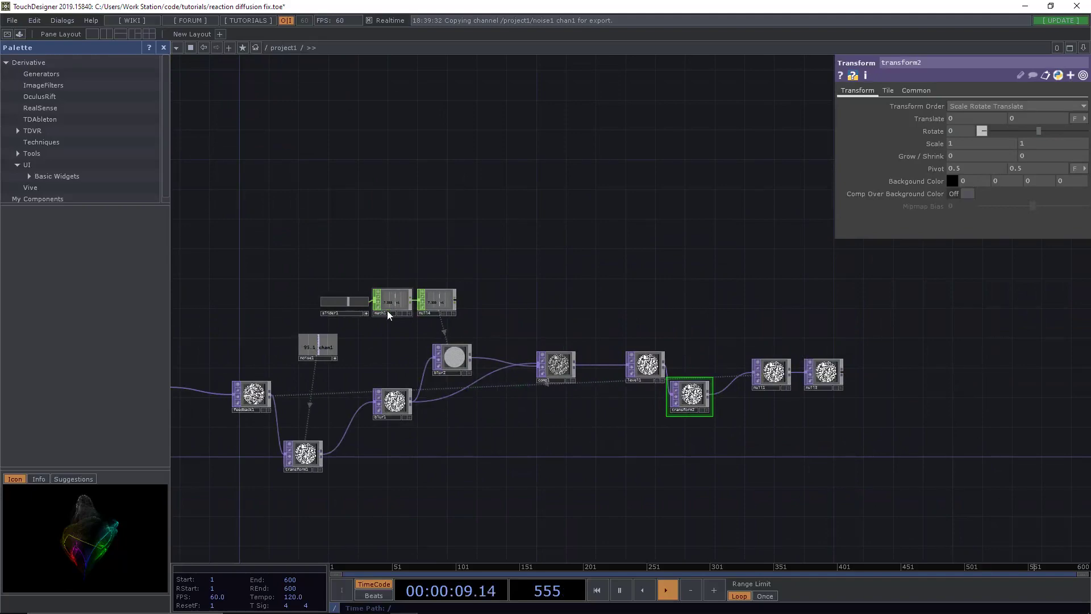
pyautogui.moveTo(305, 352); pyautogui.dragTo(964, 128)
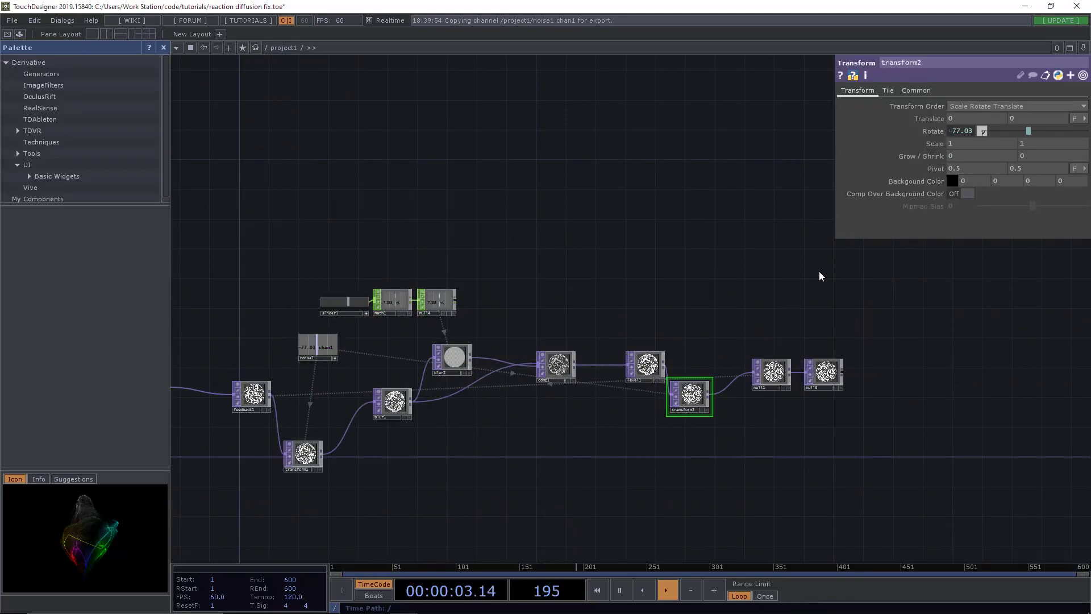
# Negate the Rotate expression of transform2 so it reads -op('noise1')['chan1']
pyautogui.click(953, 129)
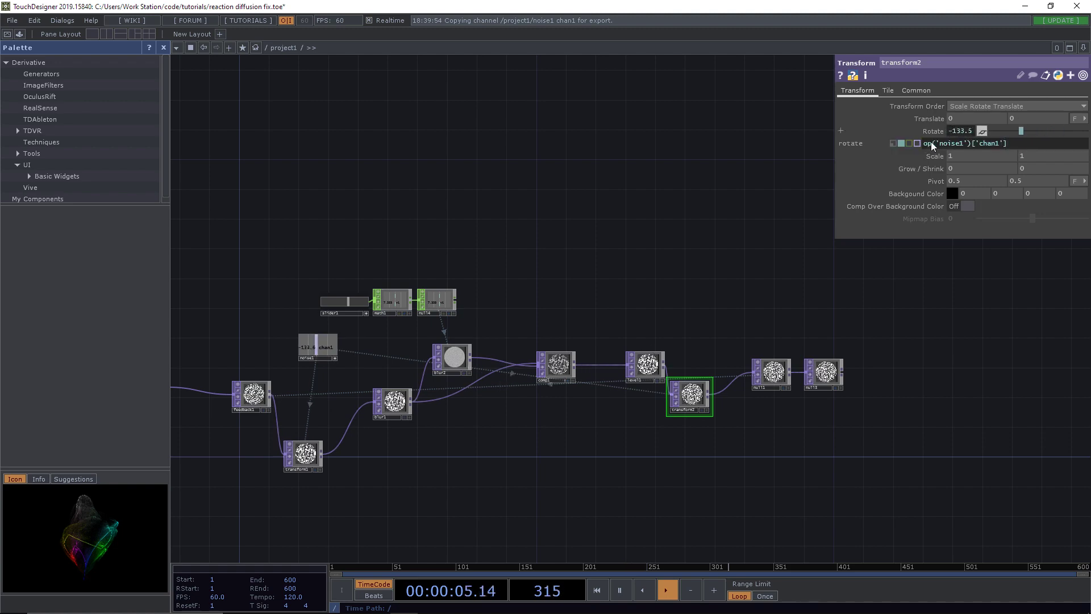
pyautogui.moveTo(929, 143)
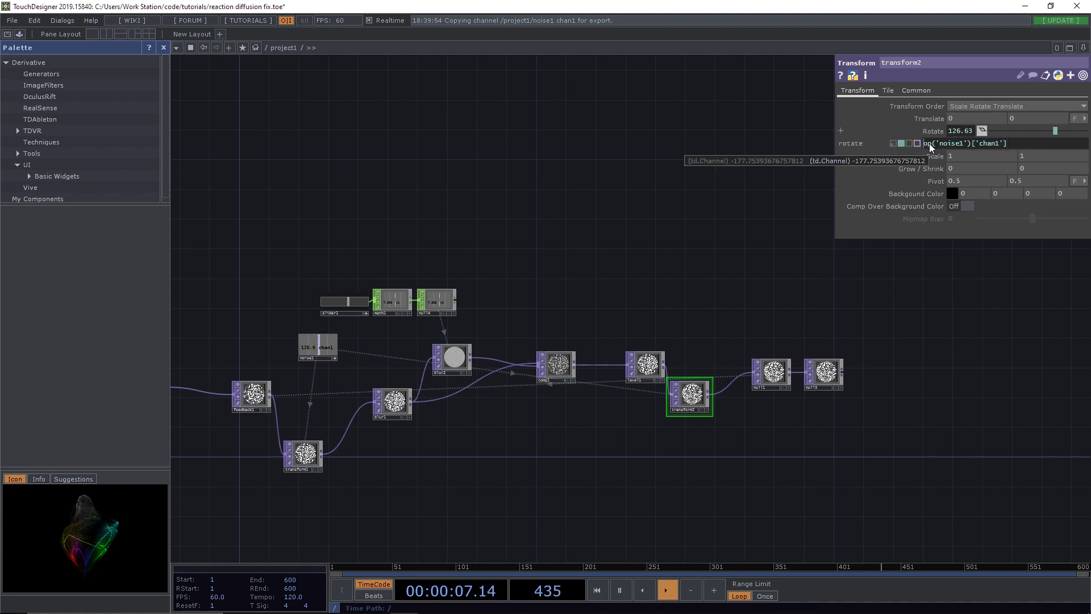
pyautogui.write('-')
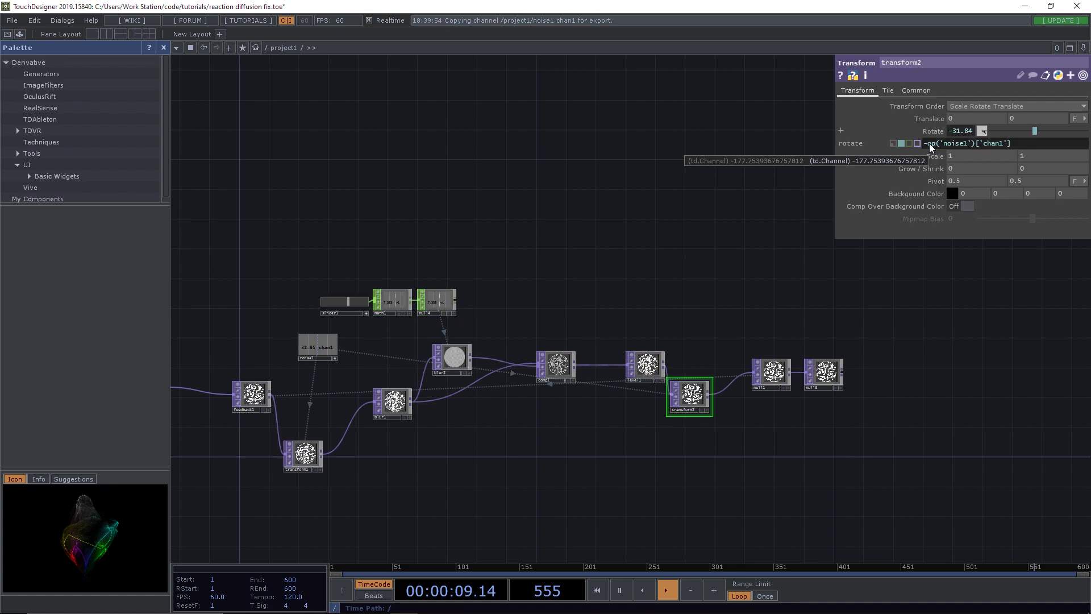
# Display the output of null1 in the network background
pyautogui.scroll(5, 739, 494)
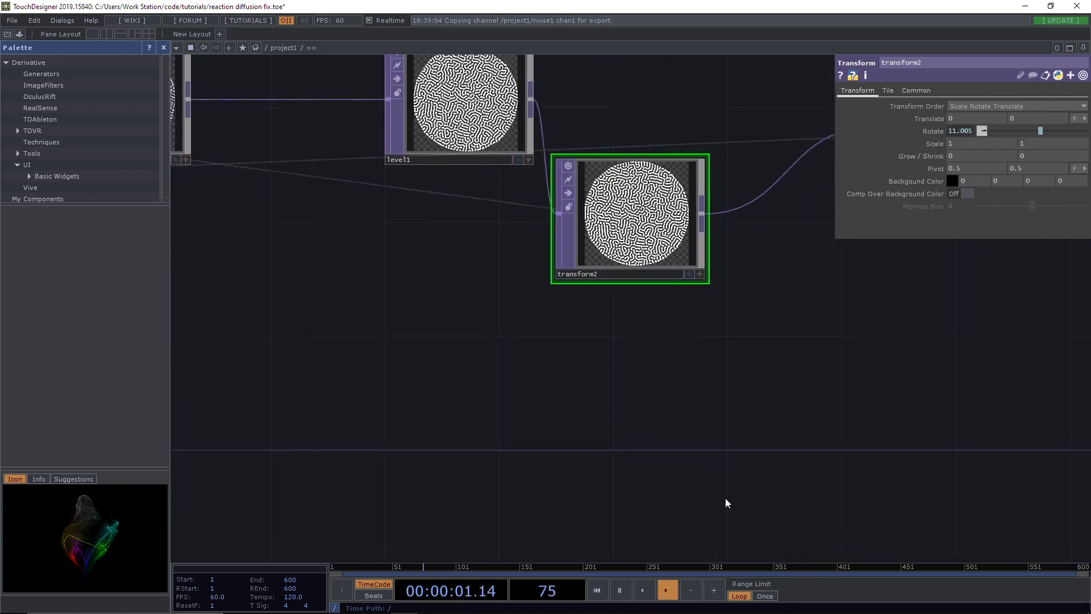
pyautogui.scroll(5, 701, 327)
pyautogui.scroll(-5, 721, 404)
pyautogui.moveTo(857, 325); pyautogui.dragTo(519, 456)
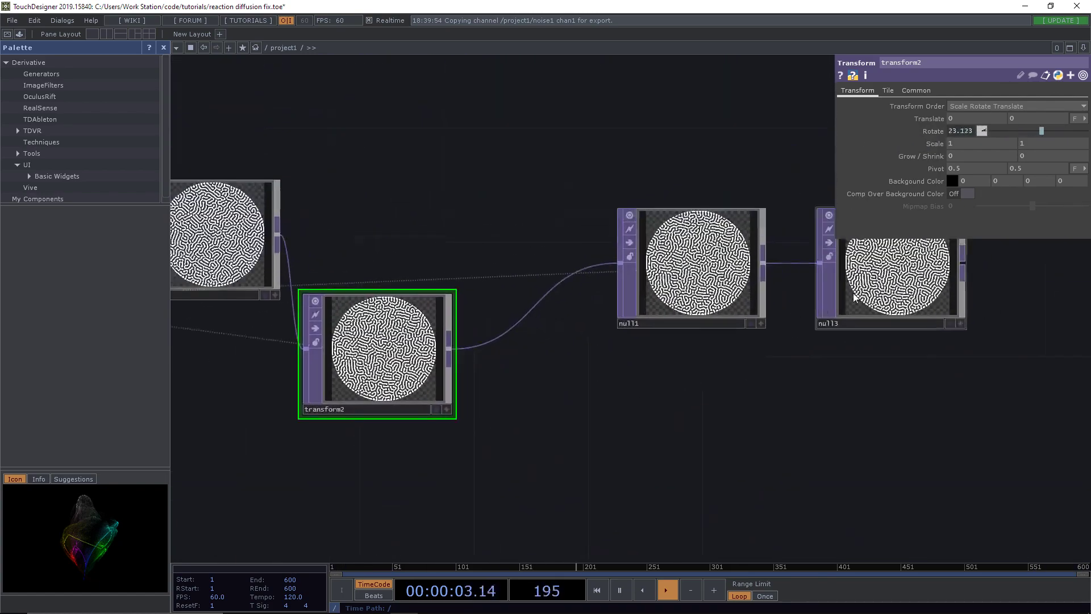
pyautogui.click(751, 323)
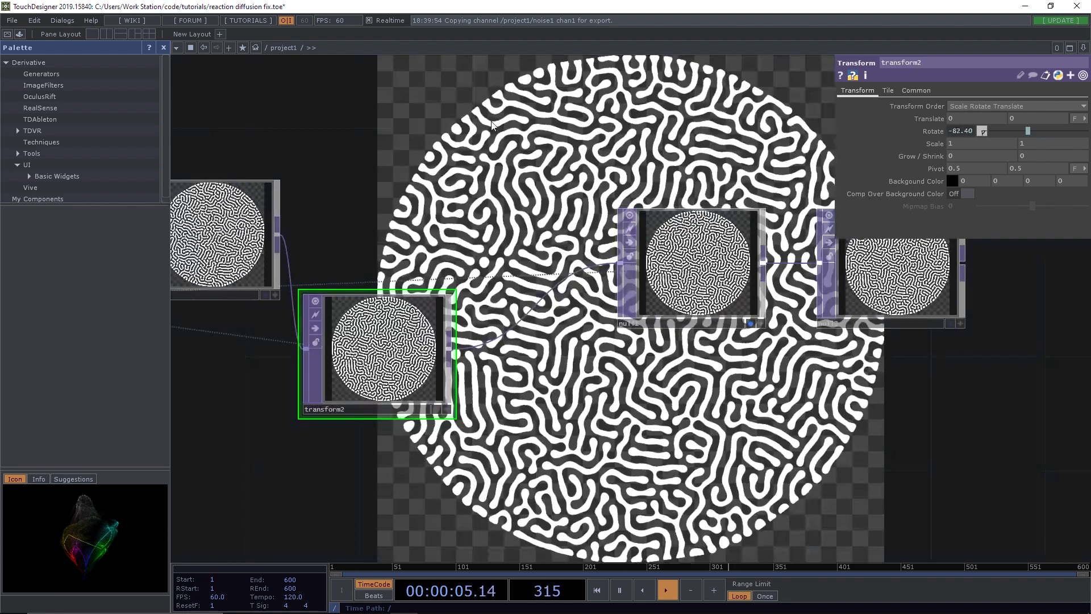
pyautogui.scroll(-4, 659, 392)
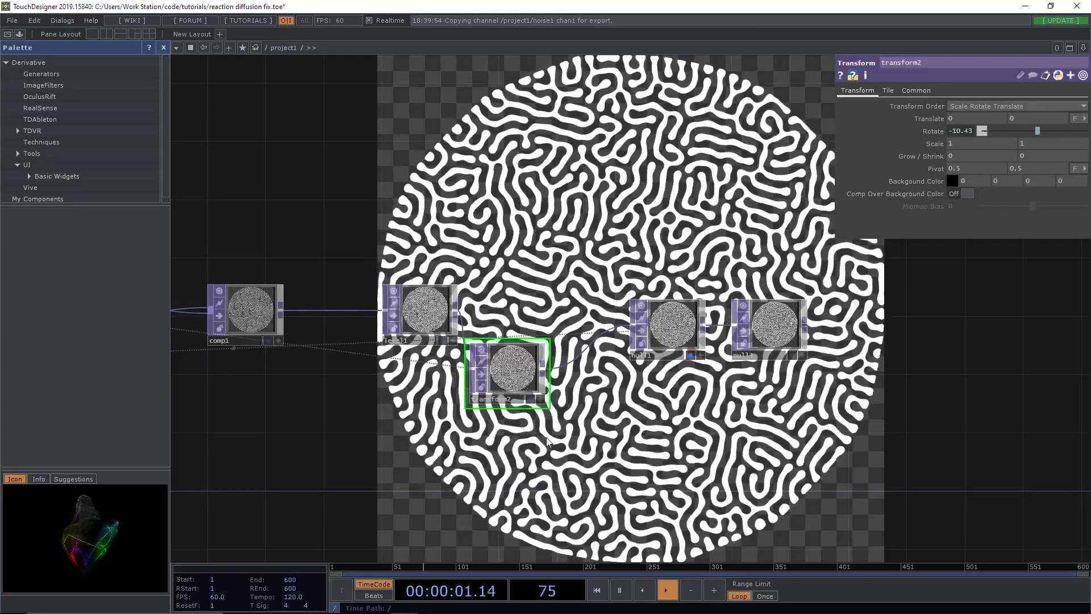
pyautogui.moveTo(336, 468); pyautogui.dragTo(648, 479)
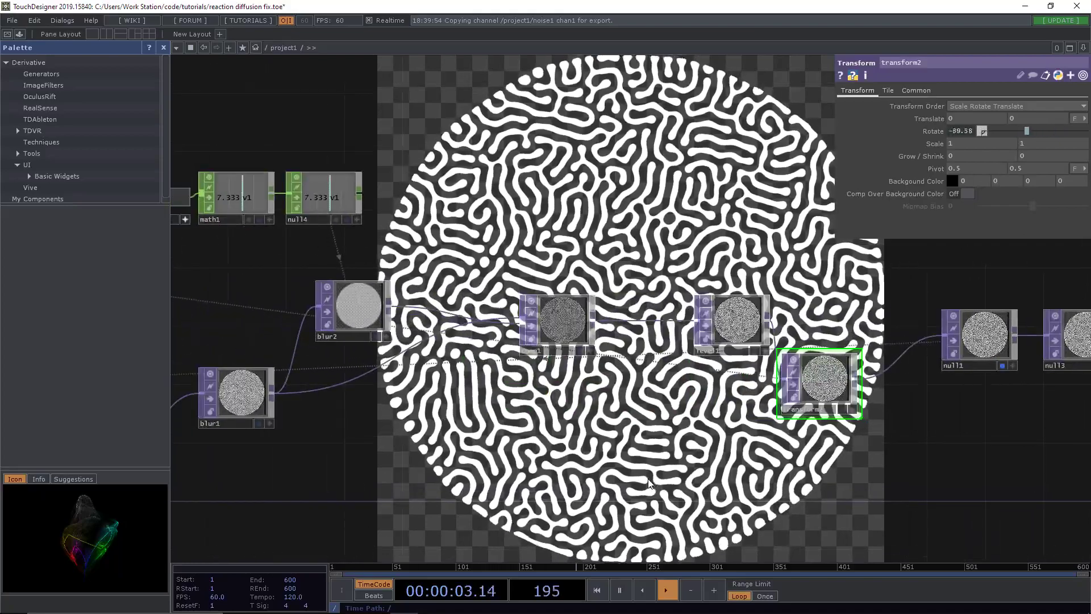
# Pause the timeline and examine the frozen pattern along the feedback loop, close up at blur1
pyautogui.press('space')
pyautogui.scroll(3, 589, 397)
pyautogui.scroll(-2, 589, 397)
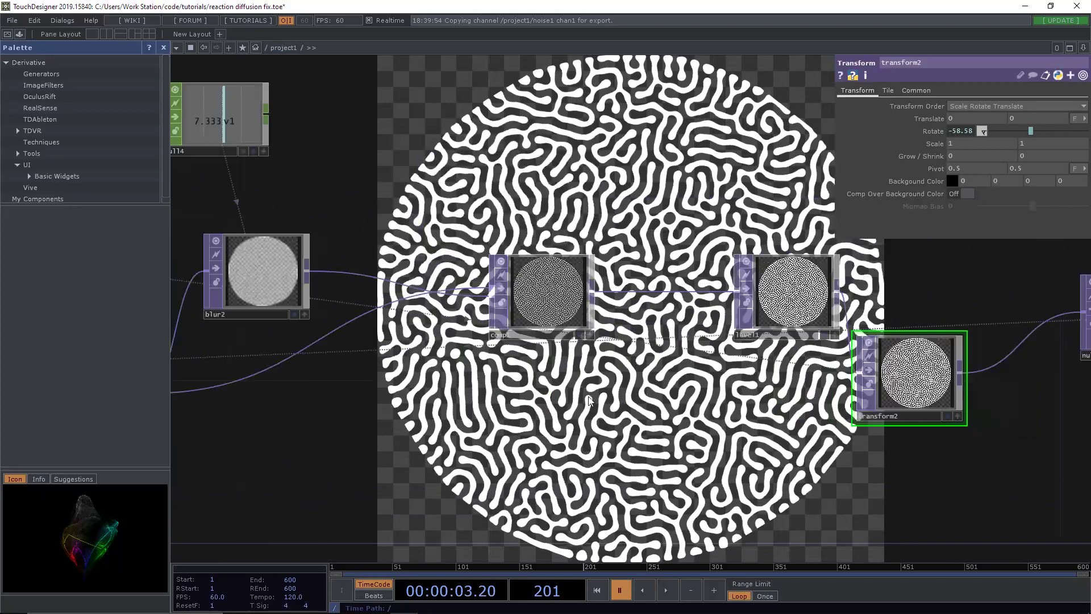
pyautogui.moveTo(202, 419); pyautogui.dragTo(727, 379)
pyautogui.scroll(5, 539, 334)
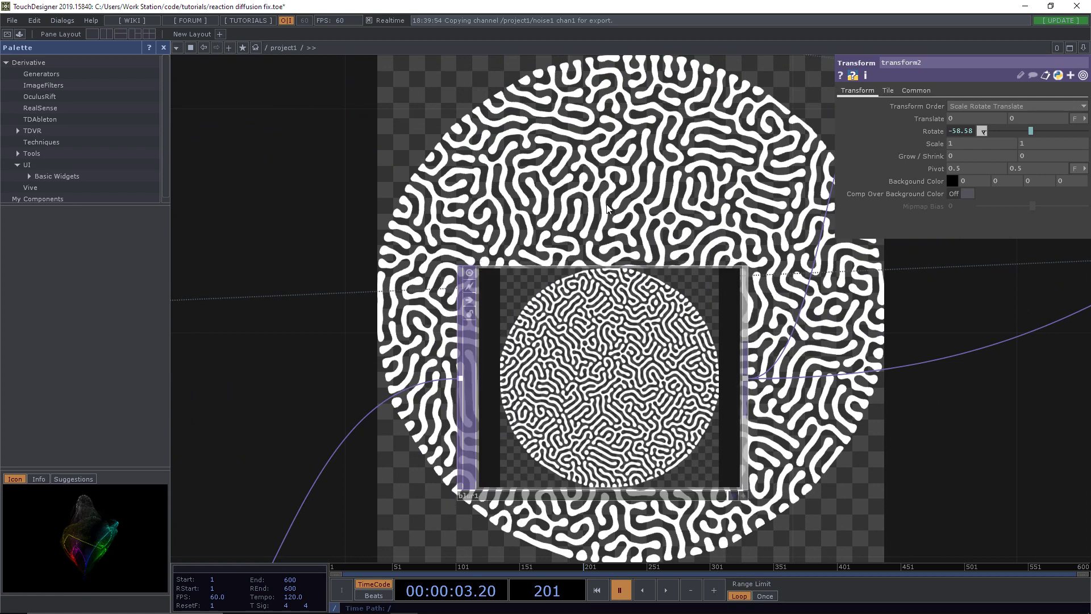
pyautogui.scroll(-6, 726, 350)
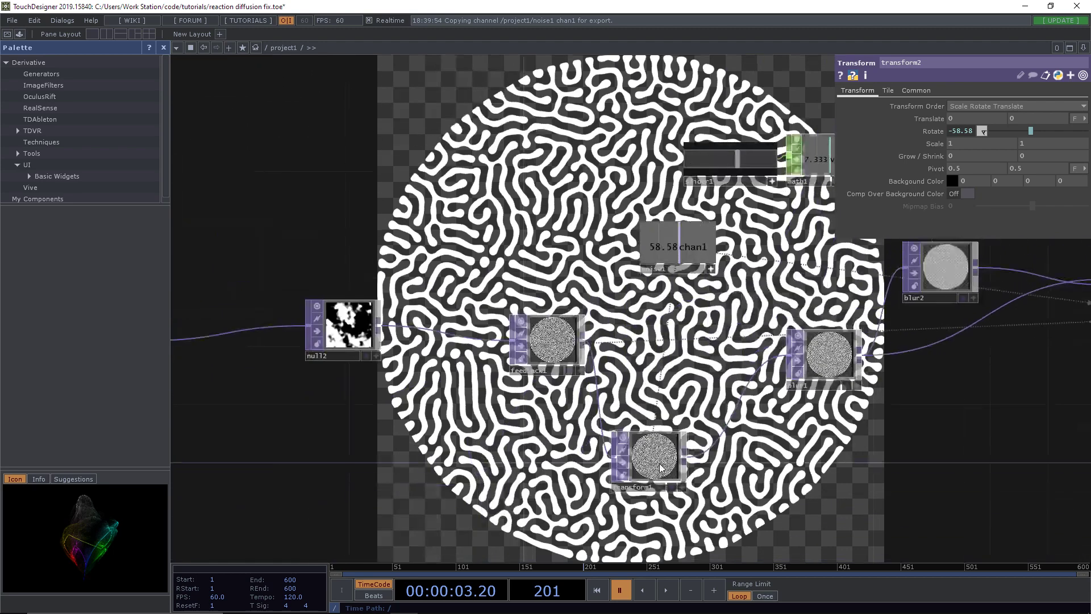
# Tidy the layout by moving transform1 up toward blur1's row and placing feedback1 level with it
pyautogui.moveTo(660, 468); pyautogui.dragTo(674, 380)
pyautogui.moveTo(602, 392); pyautogui.dragTo(464, 423)
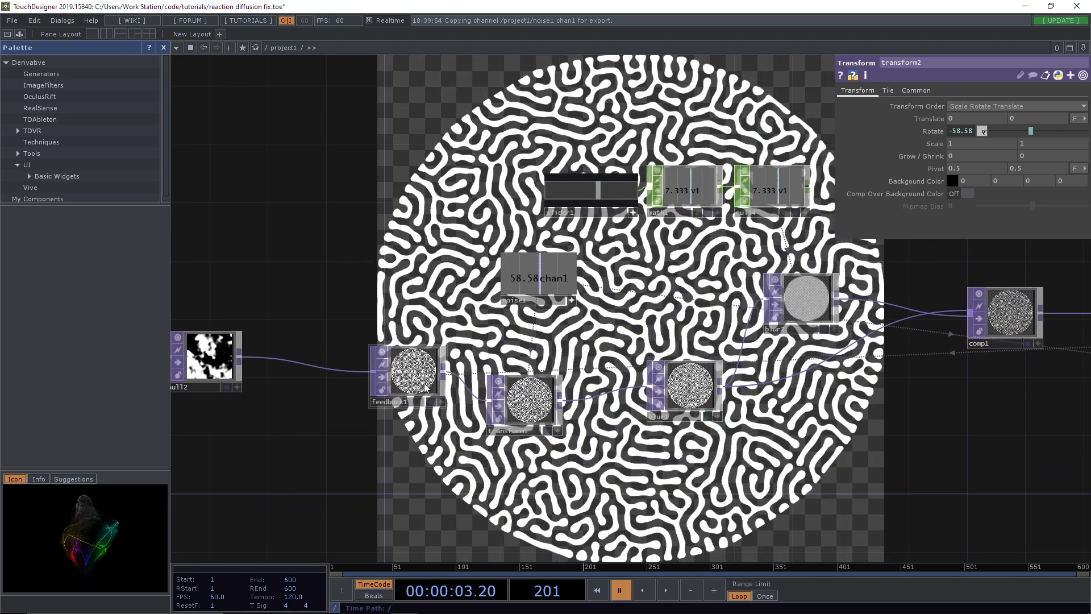
pyautogui.moveTo(366, 392); pyautogui.dragTo(349, 392)
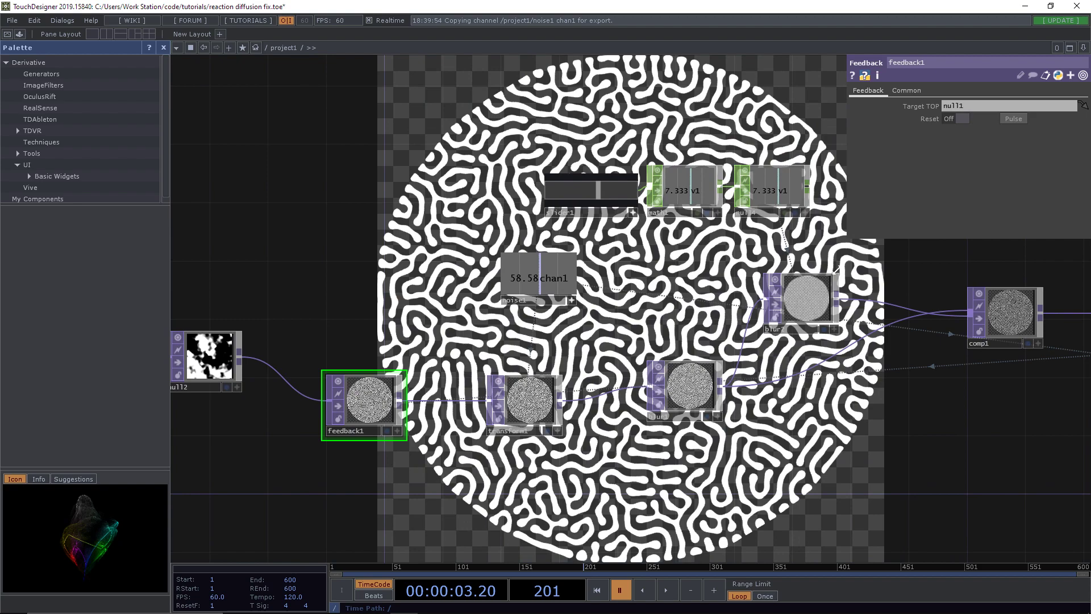
# Resume playback and reset the simulation by pulsing the Reset parameter of feedback1
pyautogui.press('space')
pyautogui.click(1014, 118)
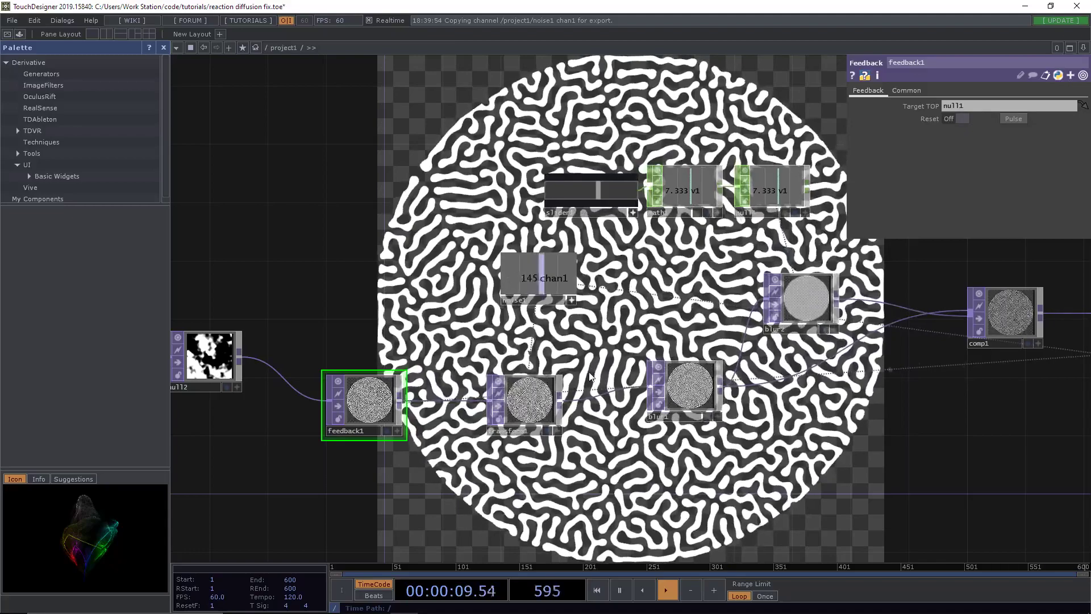
pyautogui.scroll(-3, 622, 362)
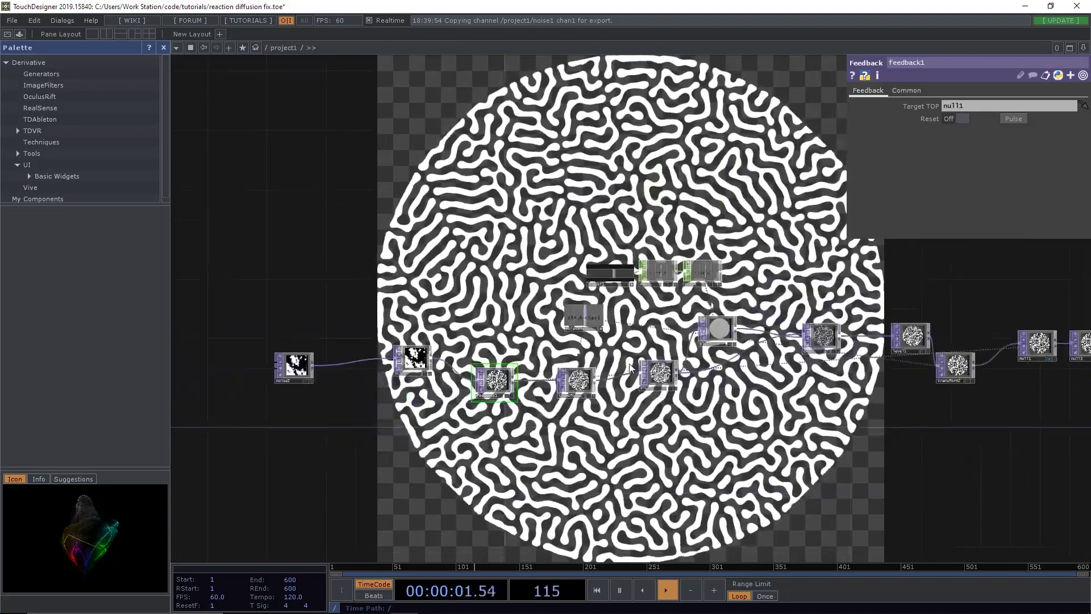
pyautogui.moveTo(801, 316); pyautogui.dragTo(754, 328)
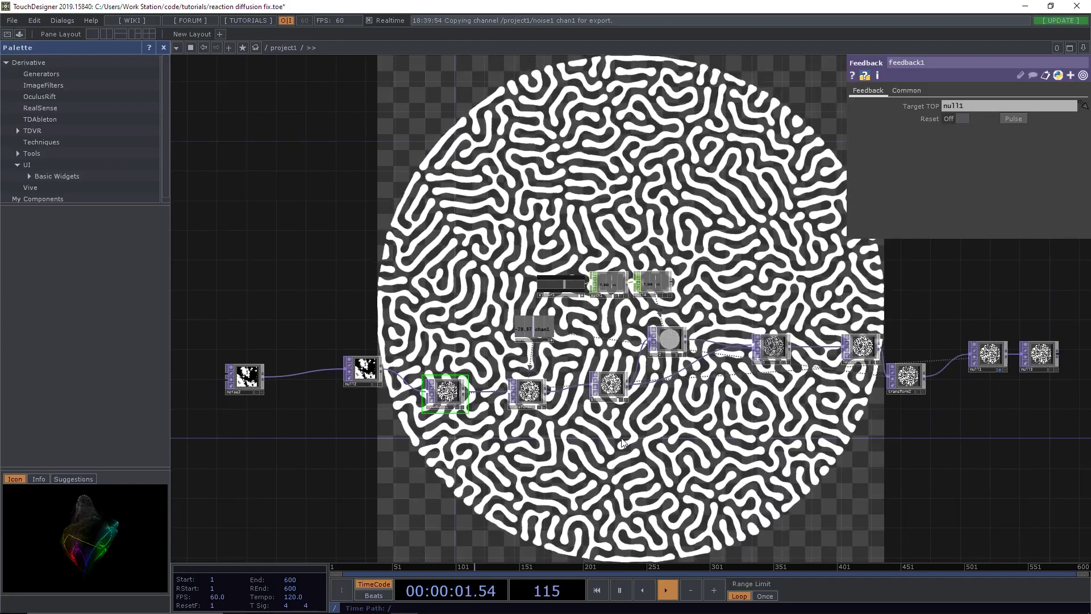
# Lower slider1 so that the value driving blur2 drops to about 3.333, giving a finer pattern
pyautogui.hotkey('alt', 'Tab')
pyautogui.hotkey('alt', 'Tab')
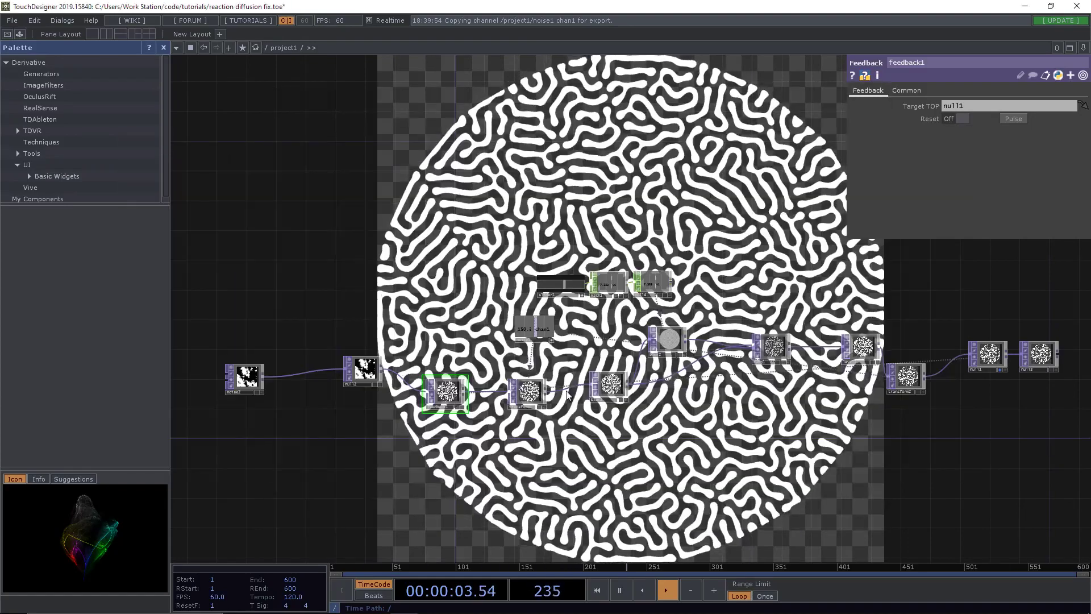
pyautogui.moveTo(473, 349); pyautogui.dragTo(581, 351)
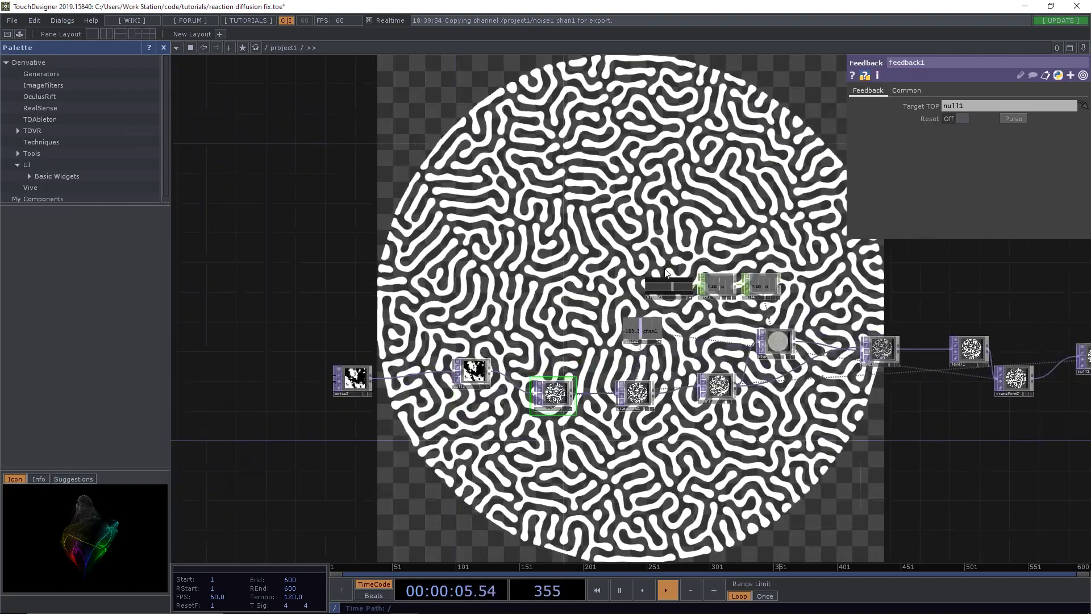
pyautogui.moveTo(677, 285); pyautogui.dragTo(656, 288)
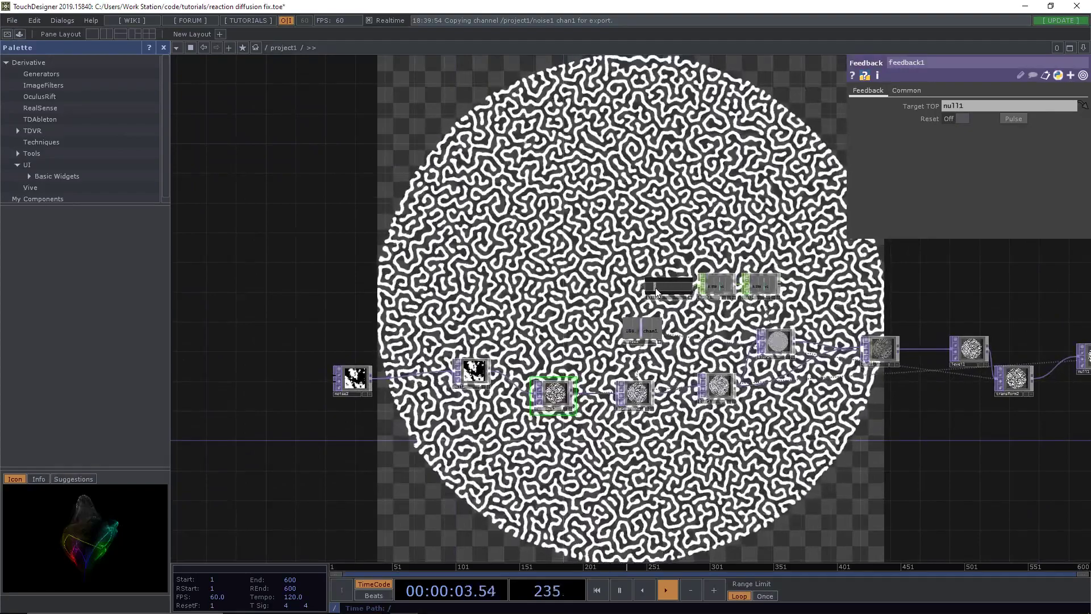
pyautogui.scroll(6, 529, 344)
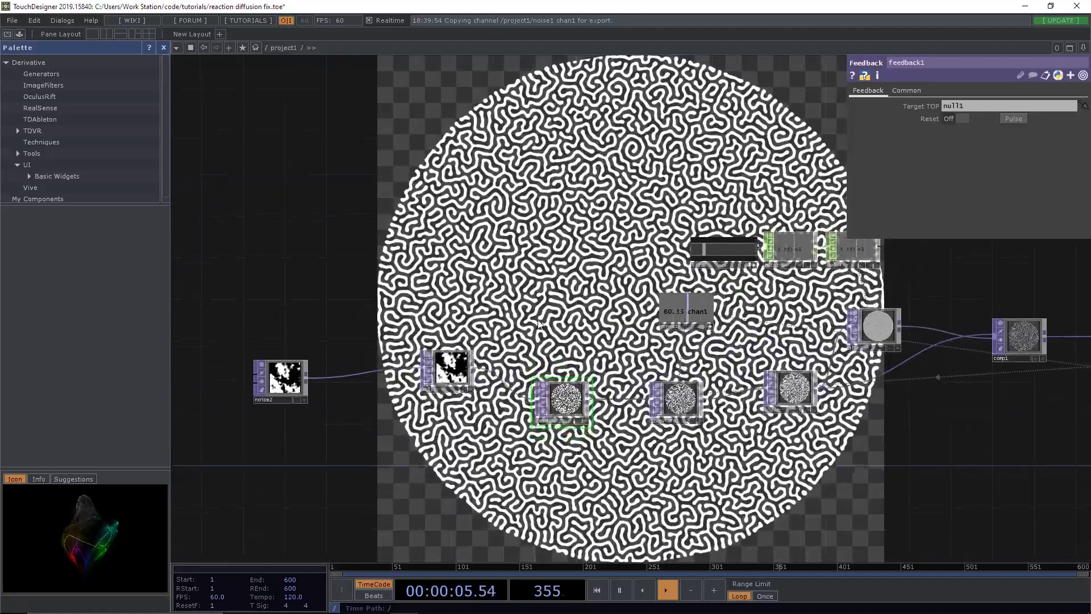
pyautogui.scroll(-5, 558, 295)
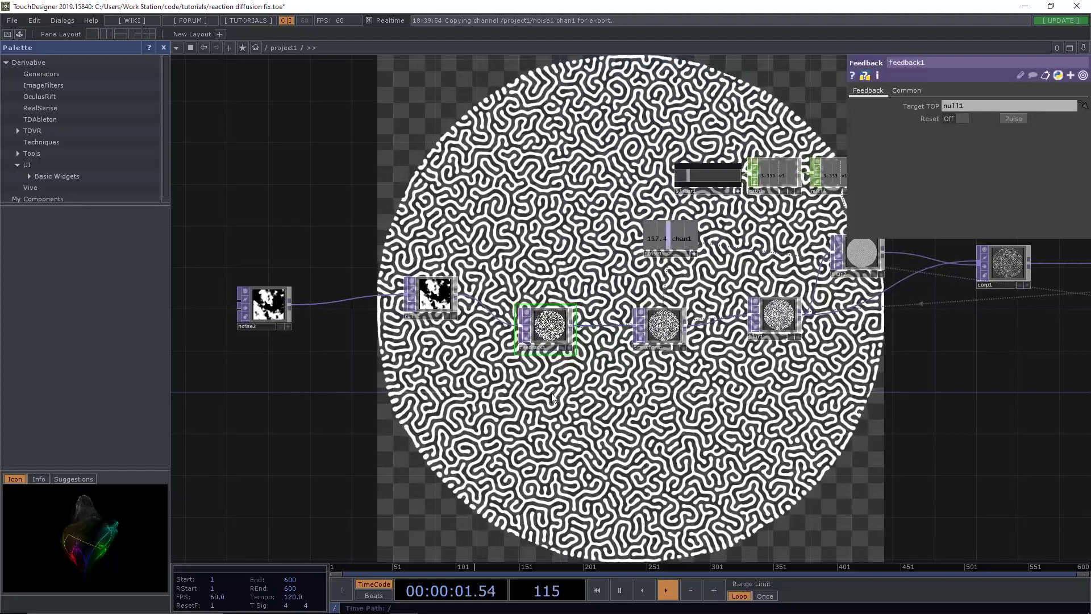
# Pause the timeline and add a Crop TOP just below feedback1
pyautogui.click(626, 588)
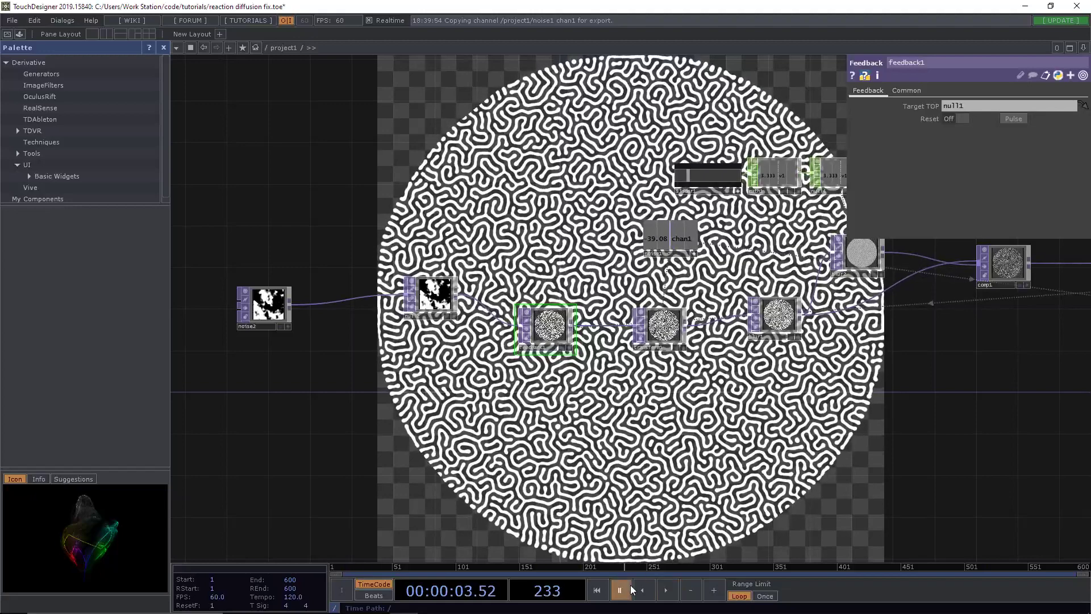
pyautogui.press('Tab')
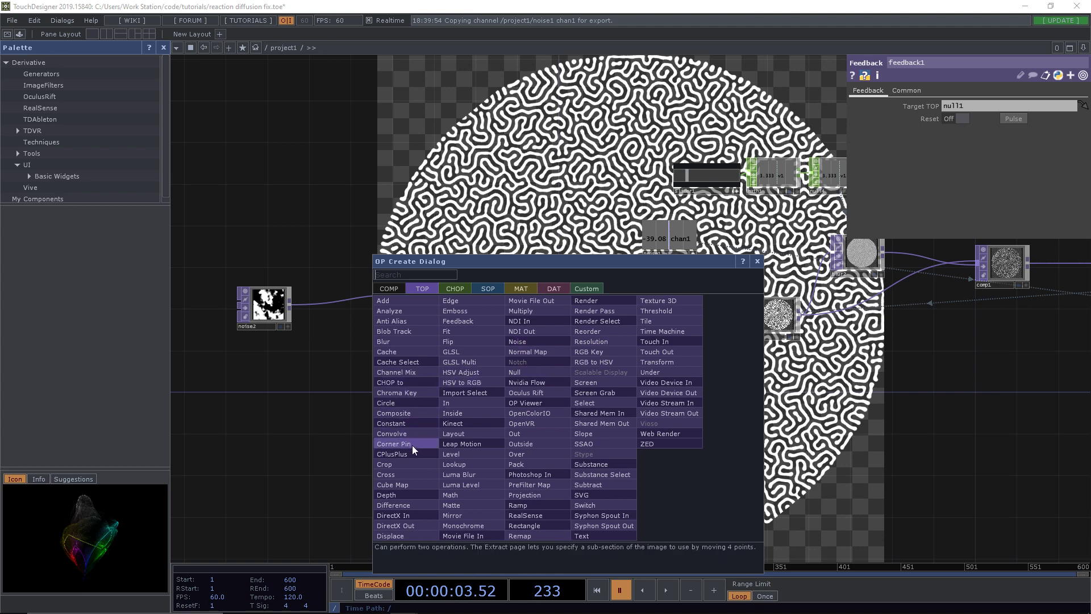
pyautogui.click(407, 463)
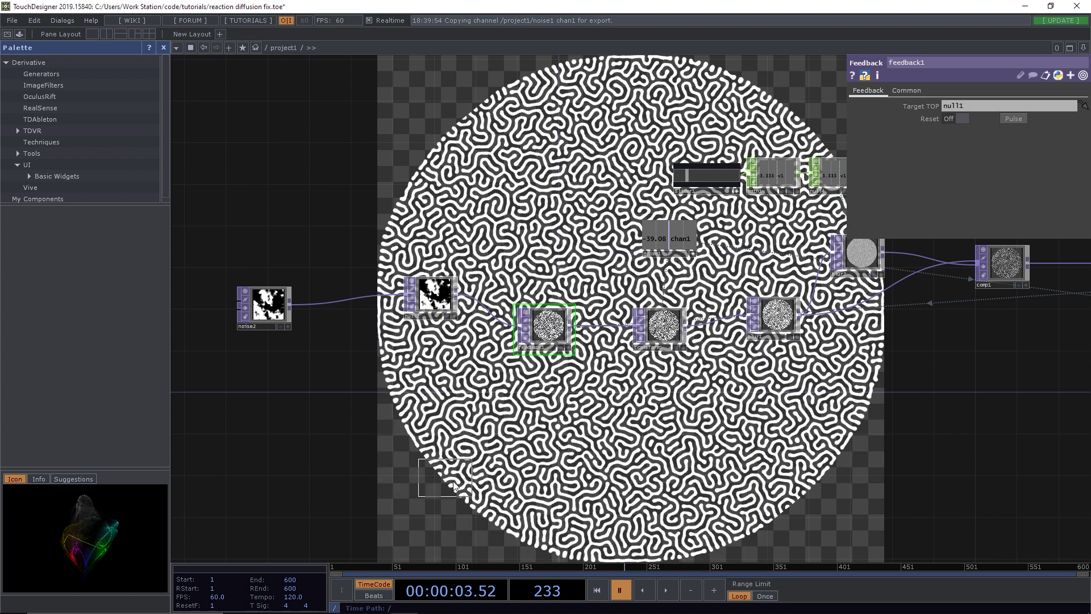
pyautogui.click(545, 417)
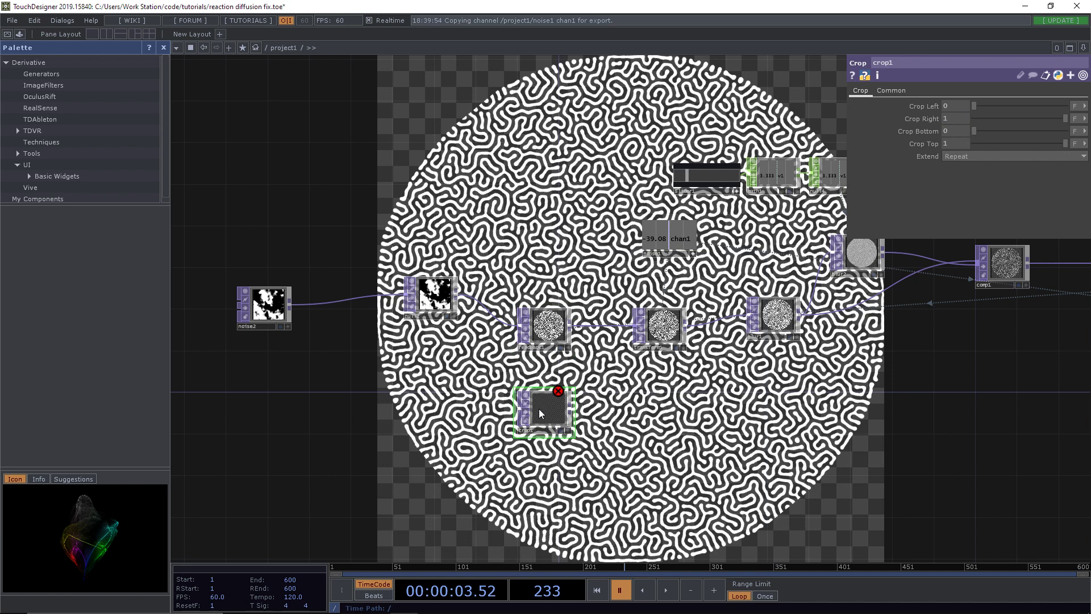
pyautogui.moveTo(540, 409); pyautogui.dragTo(536, 413)
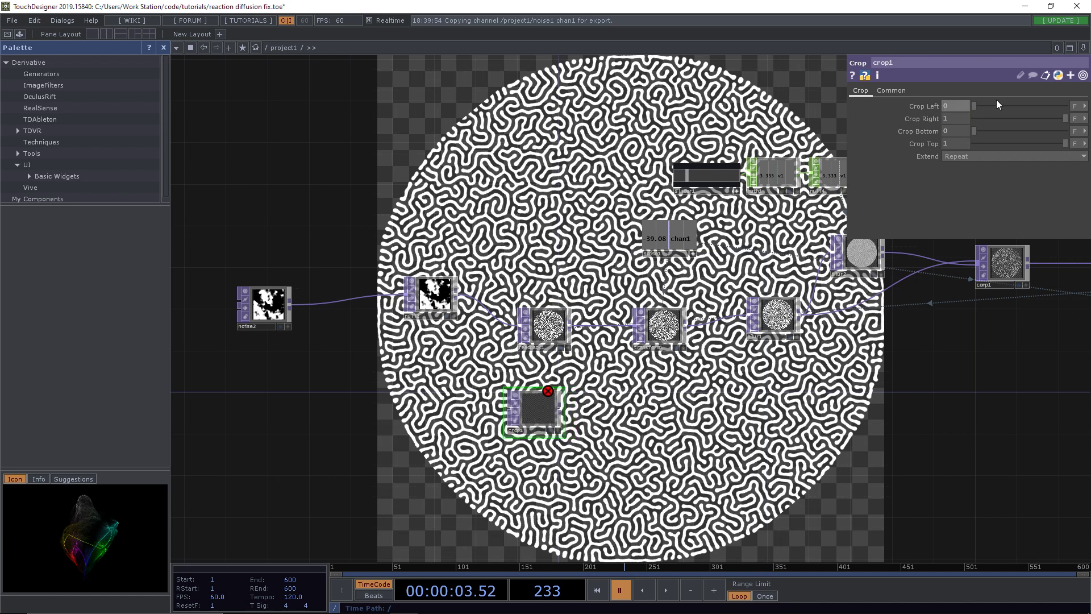
# Set the Crop Left of crop1 to -.5
pyautogui.write('-.')
pyautogui.press('Delete')
pyautogui.write('5')
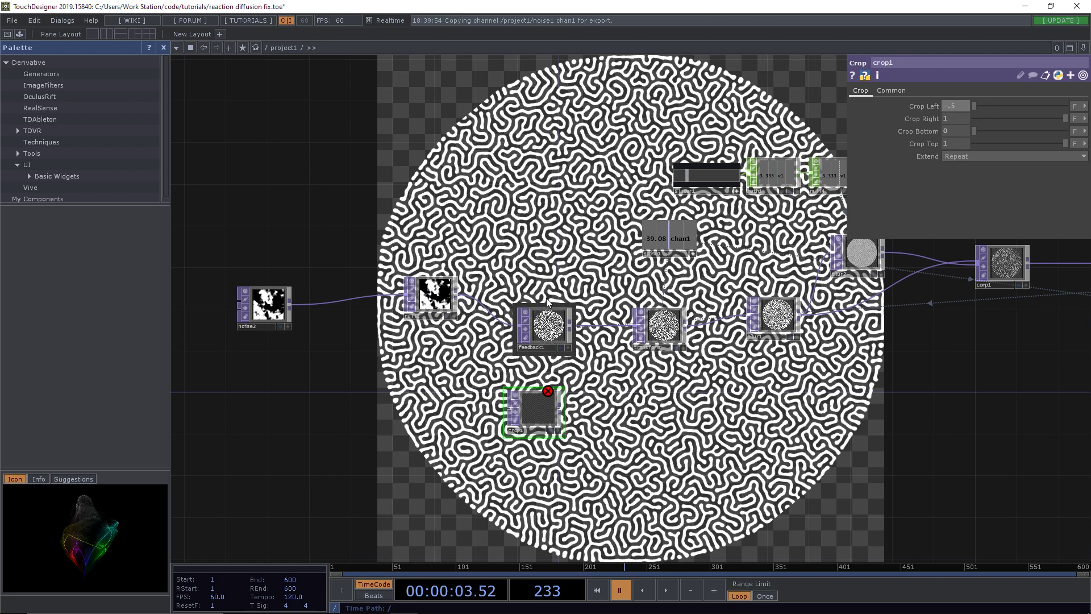
# Wire the output of feedback1 into the input of crop1
pyautogui.click(496, 404)
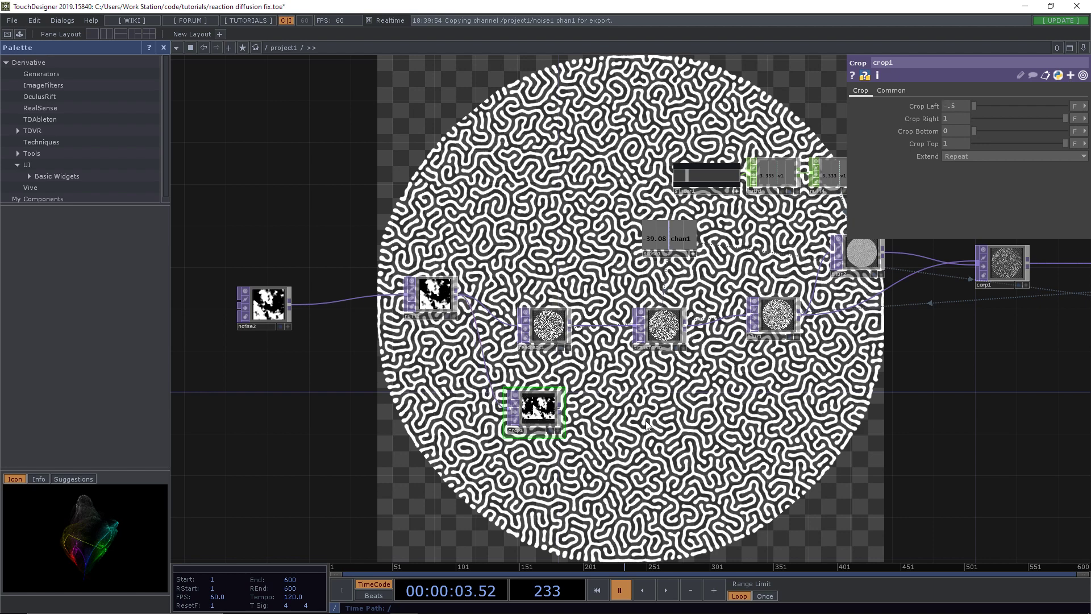
pyautogui.moveTo(529, 356); pyautogui.dragTo(457, 360)
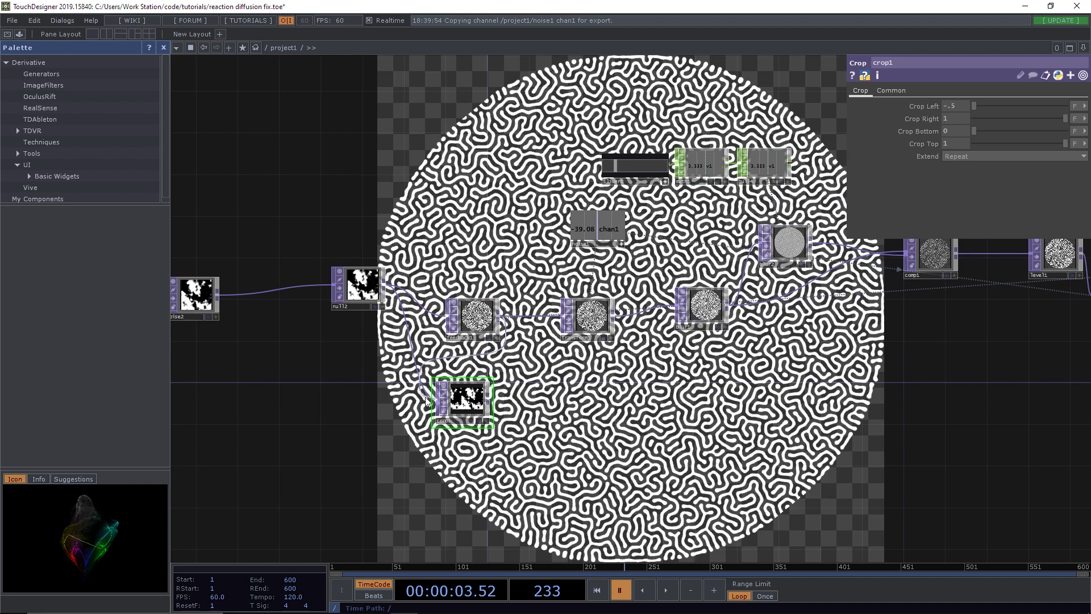
pyautogui.scroll(5, 465, 406)
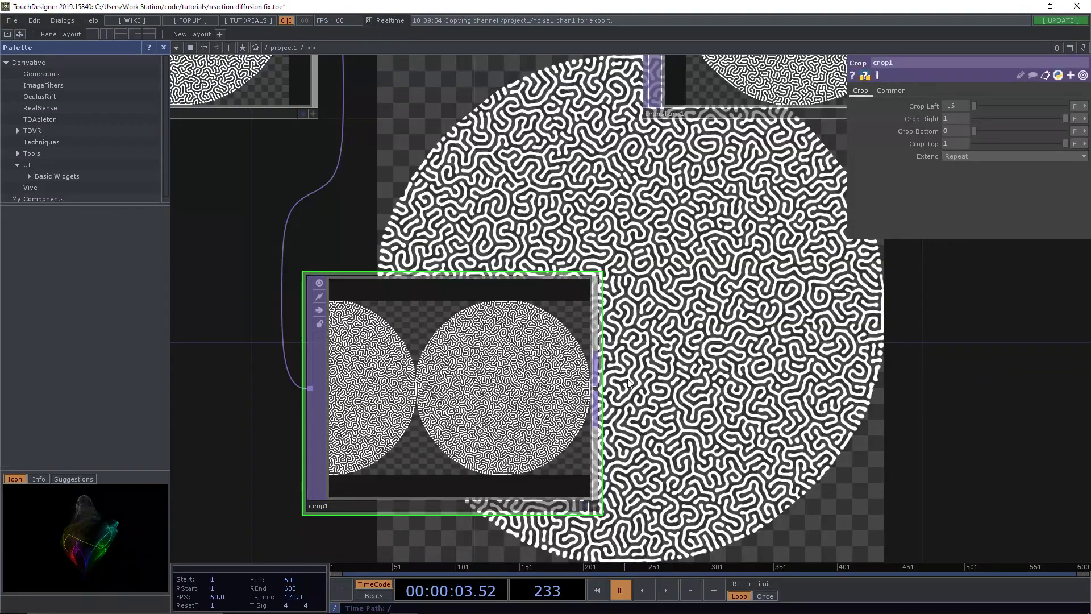
pyautogui.scroll(-5, 628, 385)
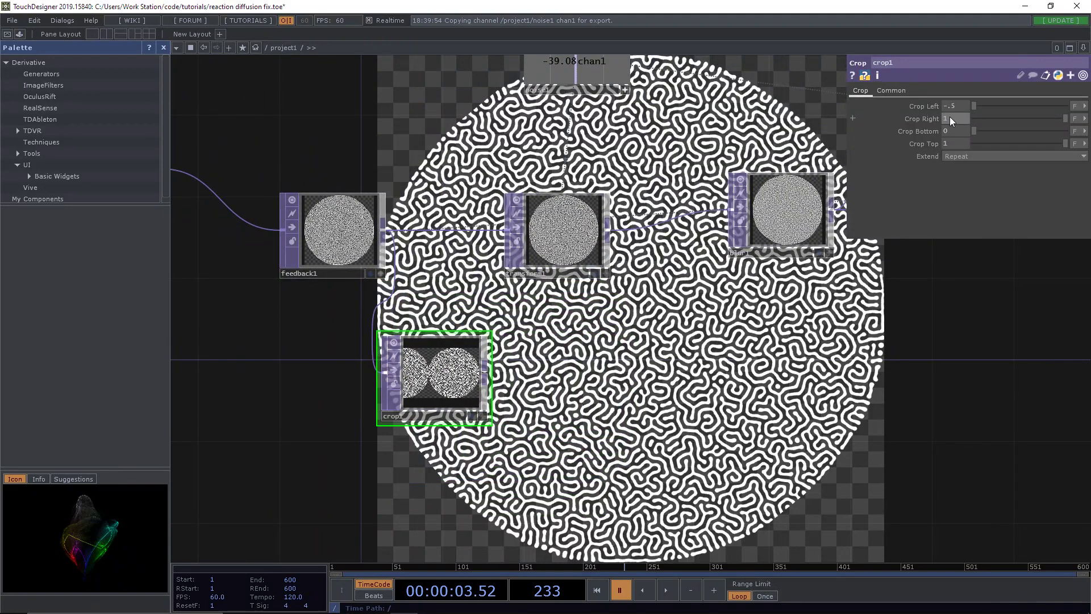
# Set crop1's Crop Right to 1.5, Crop Bottom to -.5 and Crop Top to 1.5
pyautogui.write('5')
pyautogui.press('Return')
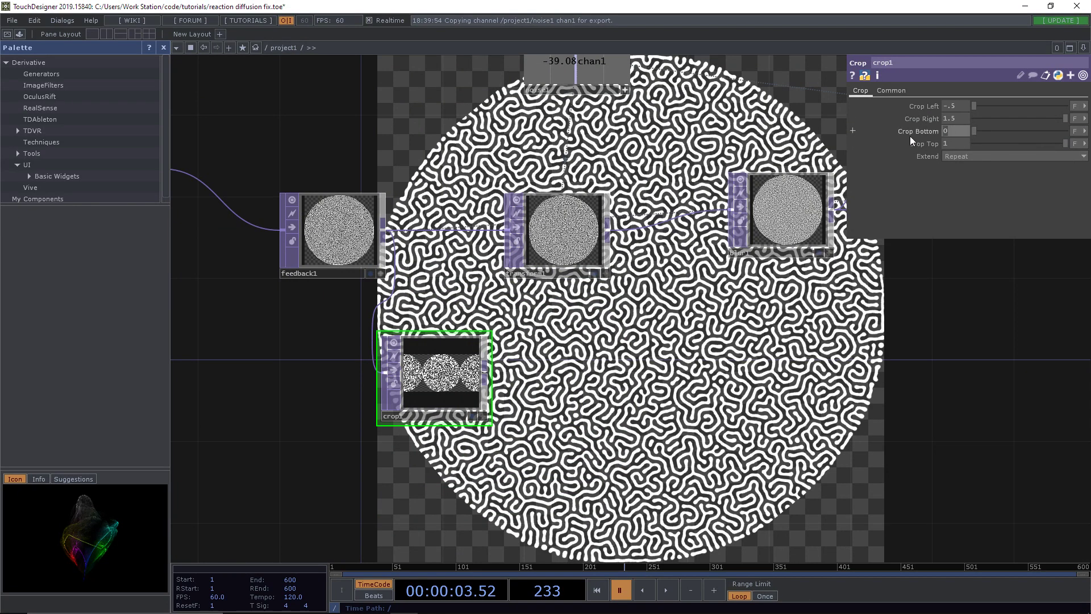
pyautogui.write('-.5')
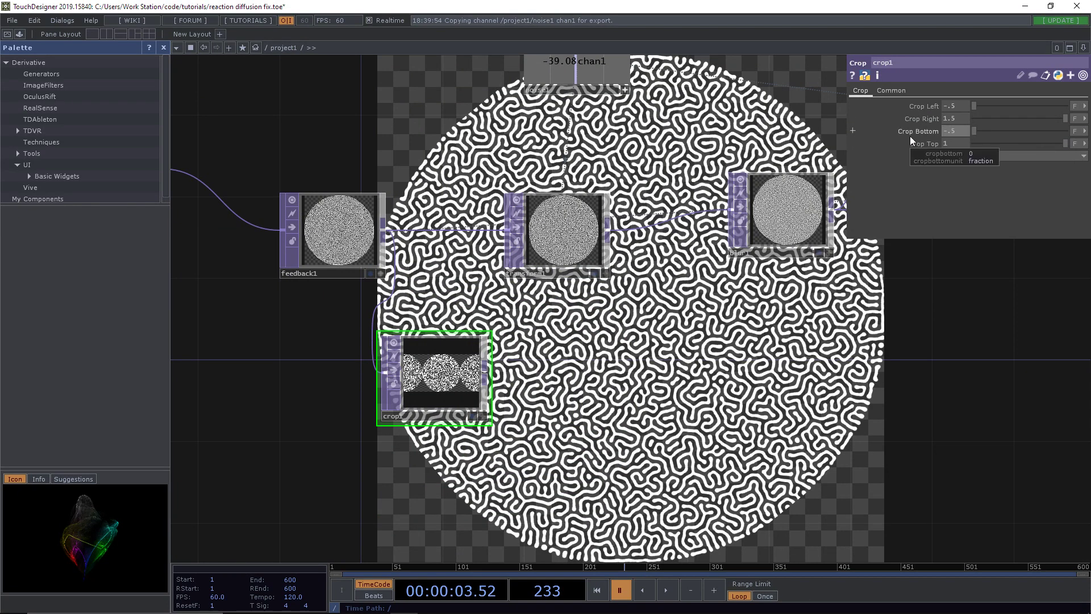
pyautogui.press('Return')
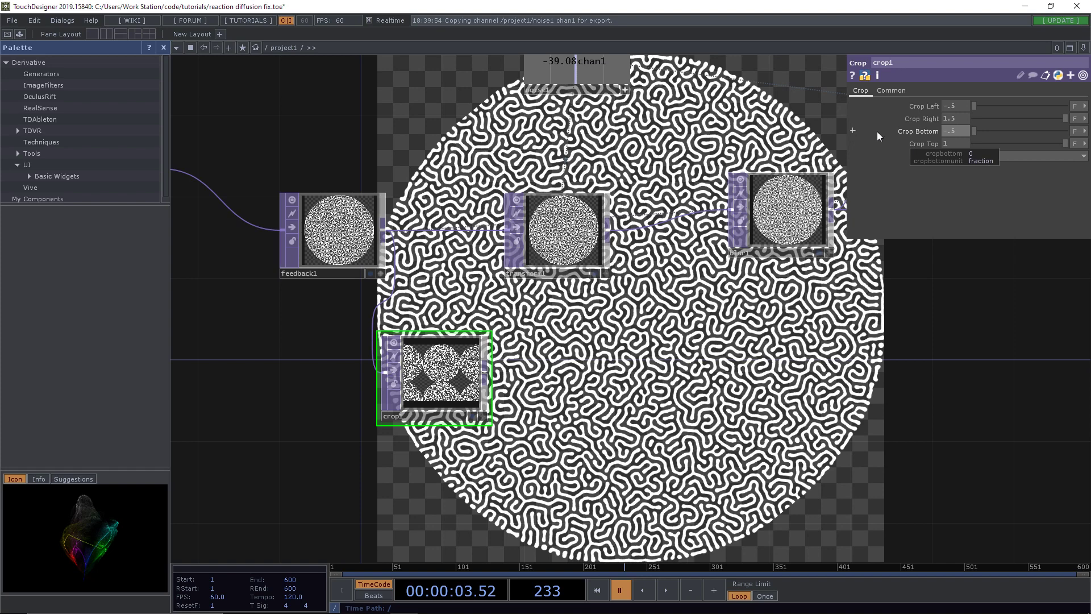
pyautogui.write('.5')
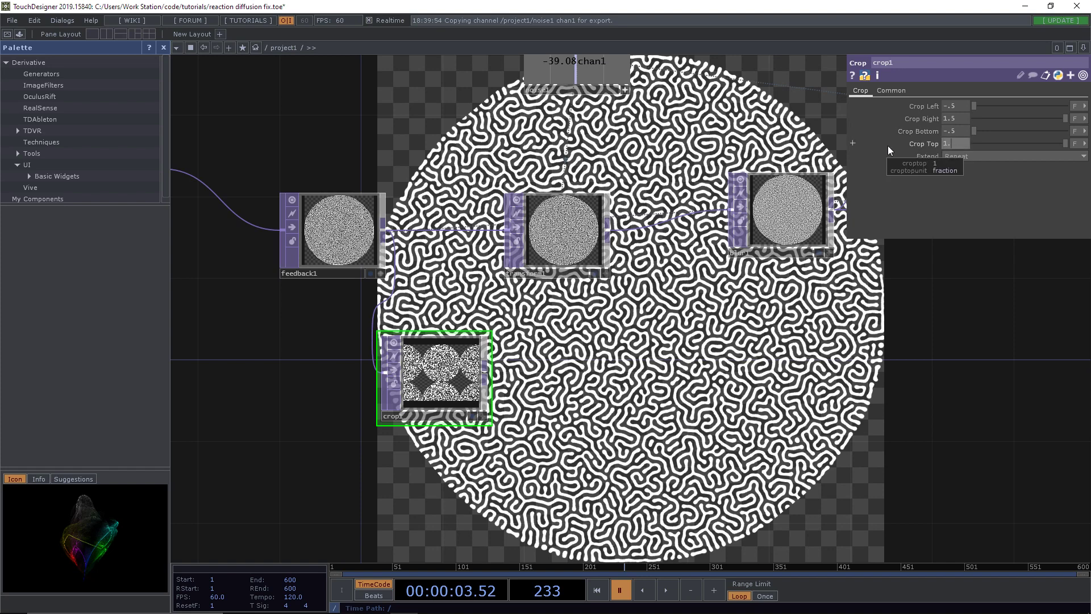
pyautogui.press('Return')
# Set the Extend mode of crop1 to Zero
pyautogui.click(1010, 155)
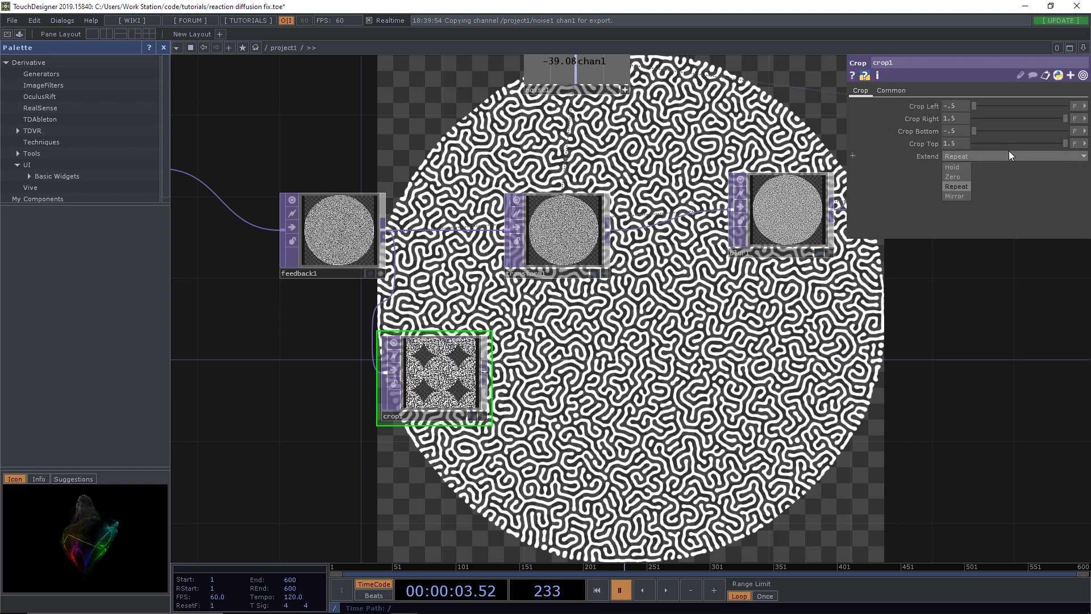
pyautogui.click(955, 176)
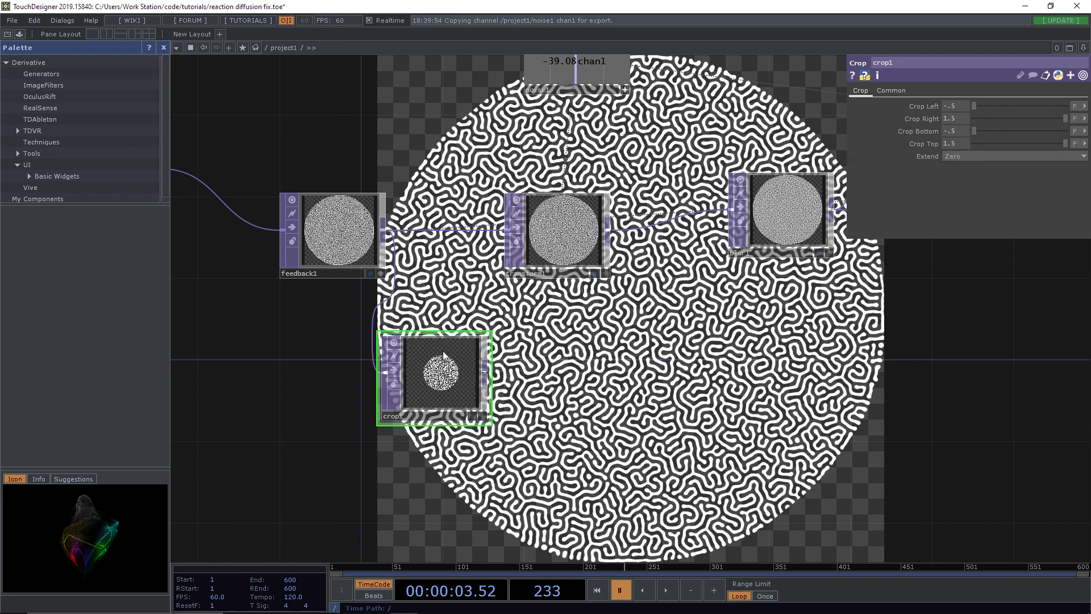
pyautogui.scroll(-2, 486, 372)
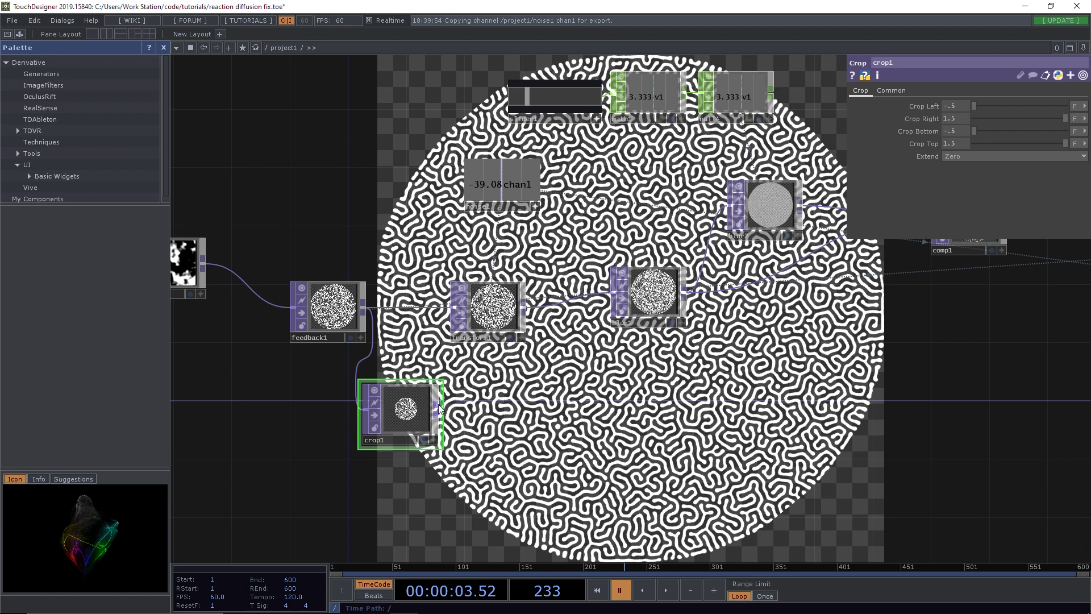
# Bypass crop1 and wire its output into the input of transform1
pyautogui.moveTo(544, 411); pyautogui.dragTo(534, 408)
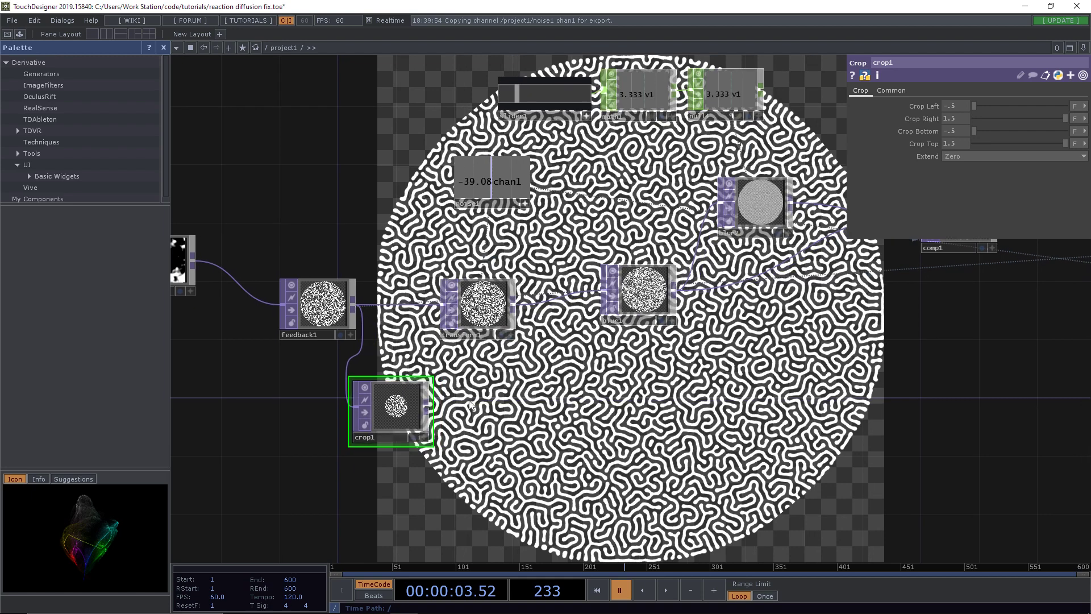
pyautogui.scroll(-5, 469, 405)
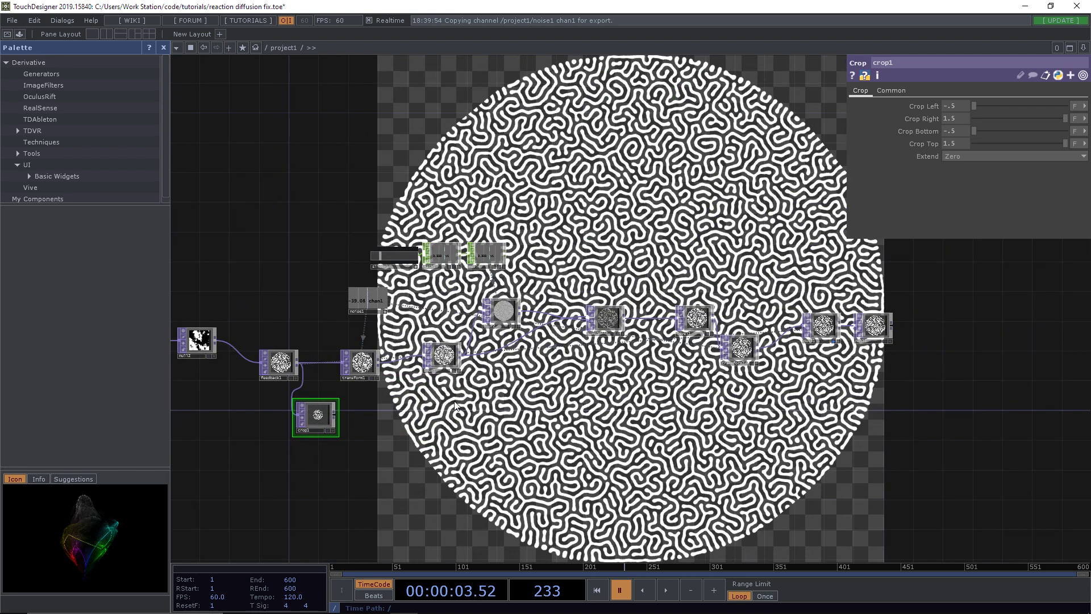
pyautogui.scroll(-2, 455, 404)
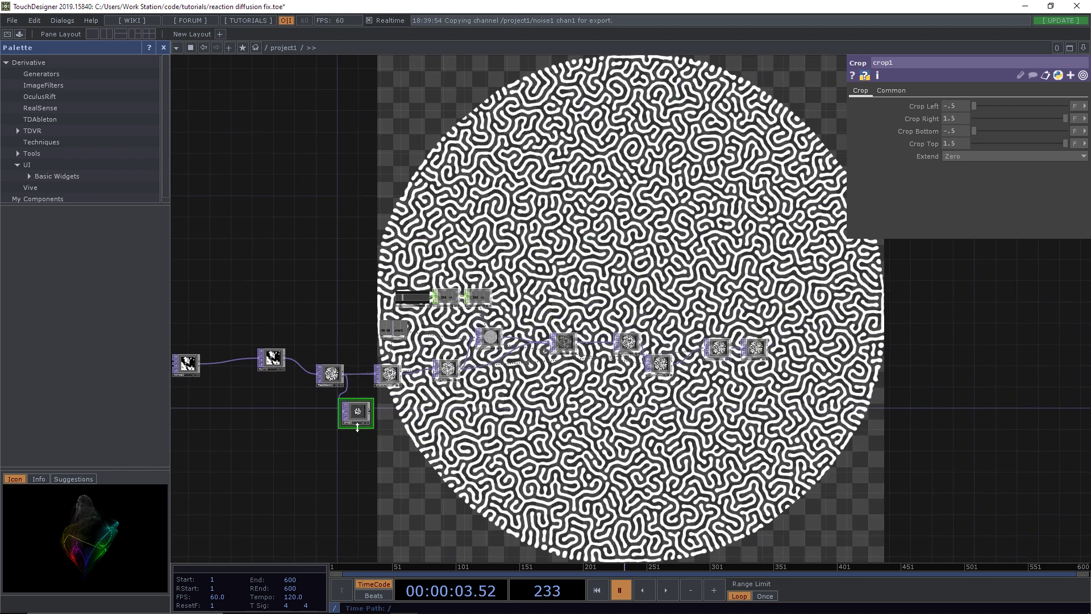
pyautogui.scroll(5, 344, 420)
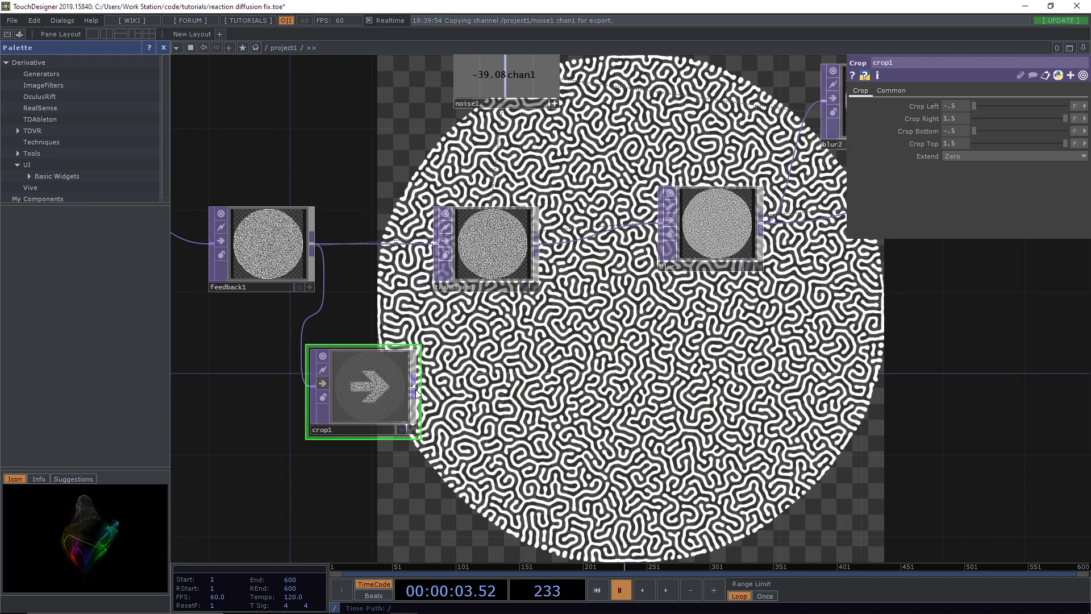
pyautogui.moveTo(415, 387); pyautogui.dragTo(435, 243)
# Duplicate the bypassed crop1 and insert the copy between transform2 and null1
pyautogui.moveTo(635, 386); pyautogui.dragTo(488, 380)
pyautogui.scroll(-3, 506, 382)
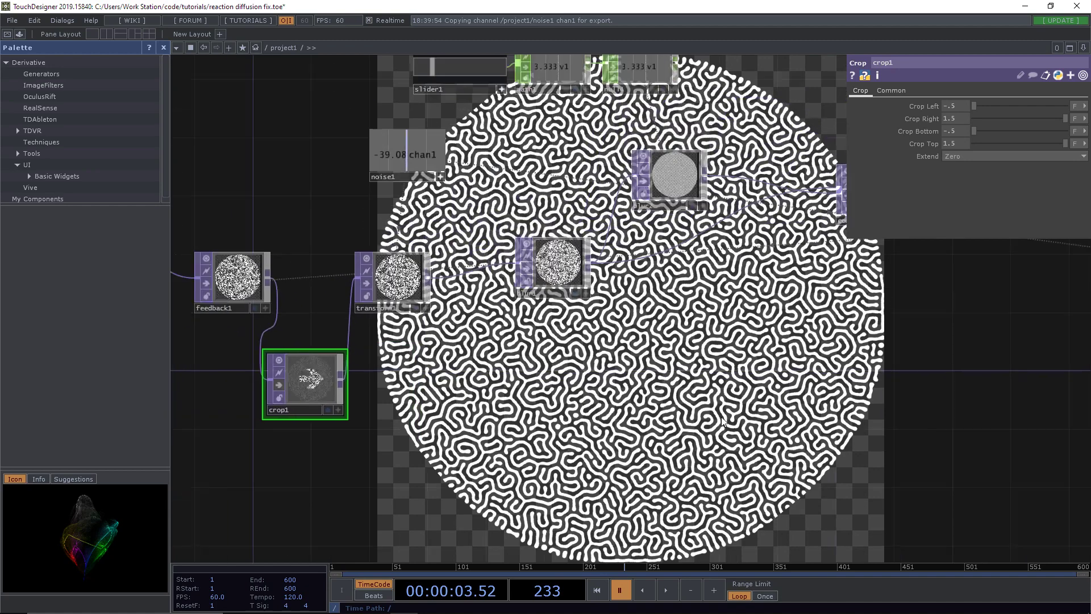
pyautogui.moveTo(401, 394); pyautogui.dragTo(304, 397)
pyautogui.hotkey('ctrl', 'c')
pyautogui.hotkey('ctrl', 'v')
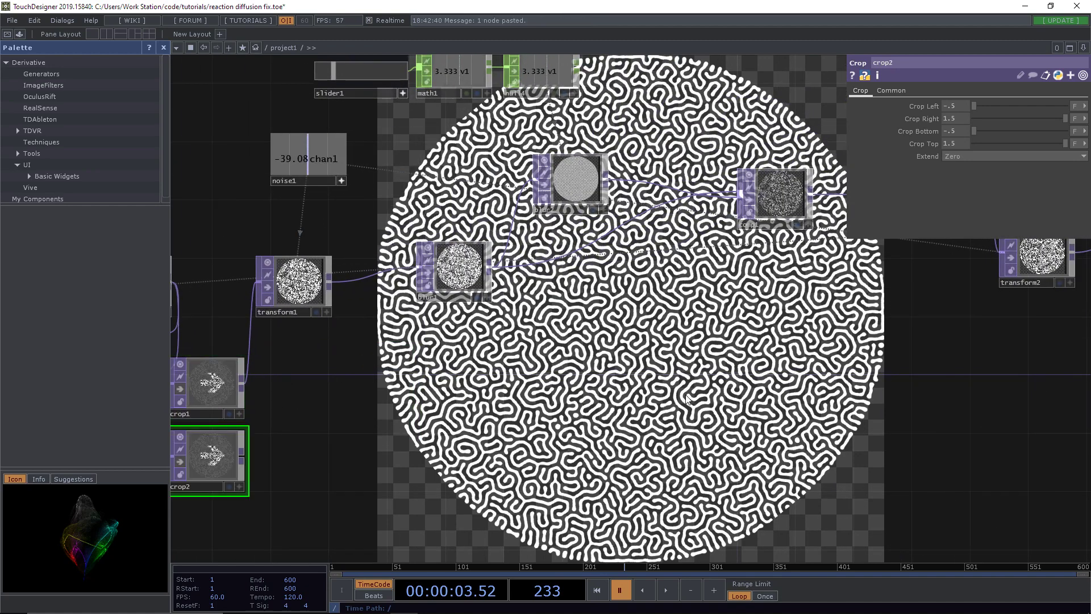
pyautogui.moveTo(240, 470); pyautogui.dragTo(911, 427)
pyautogui.moveTo(1023, 403); pyautogui.dragTo(703, 432)
pyautogui.moveTo(428, 491); pyautogui.dragTo(592, 398)
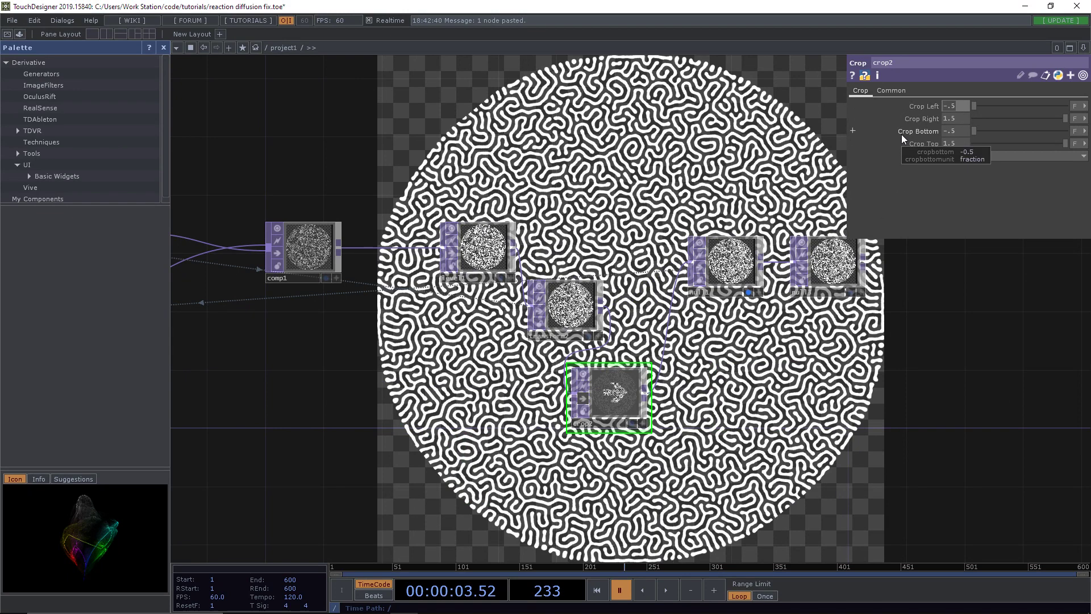
# Set crop2's Crop Left to .25, Crop Right to .75, Crop Bottom to .25 and Crop Top to .75
pyautogui.write('.25')
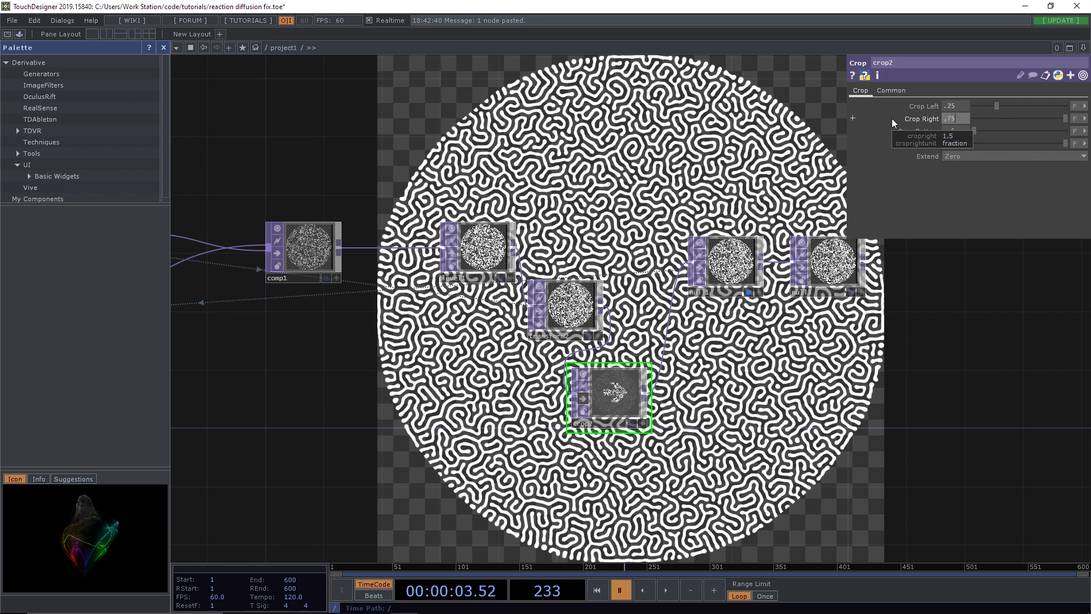
pyautogui.press('Return')
pyautogui.write('.25')
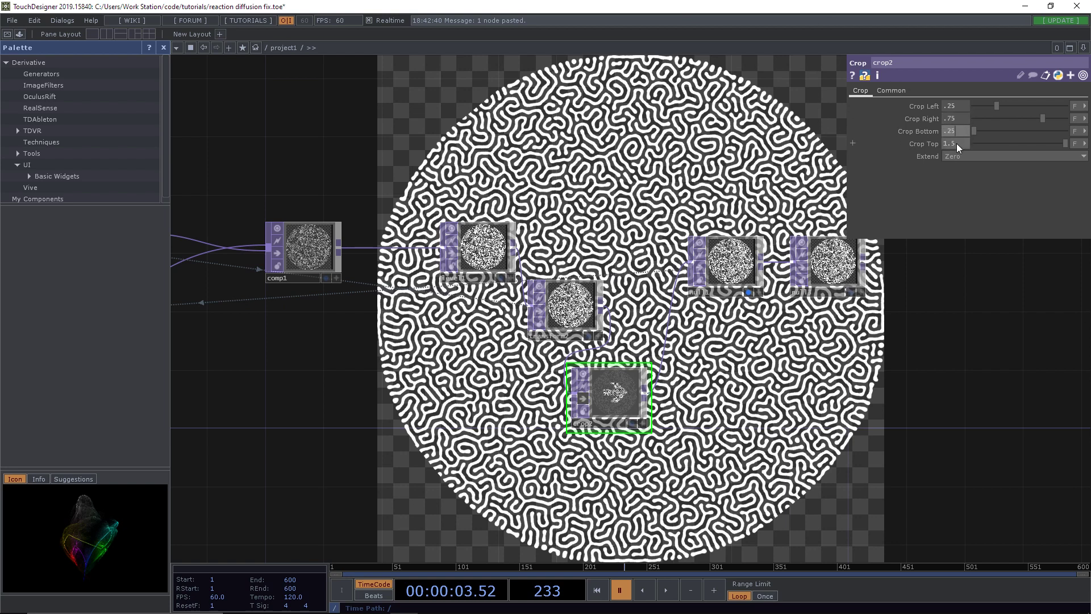
pyautogui.write('.')
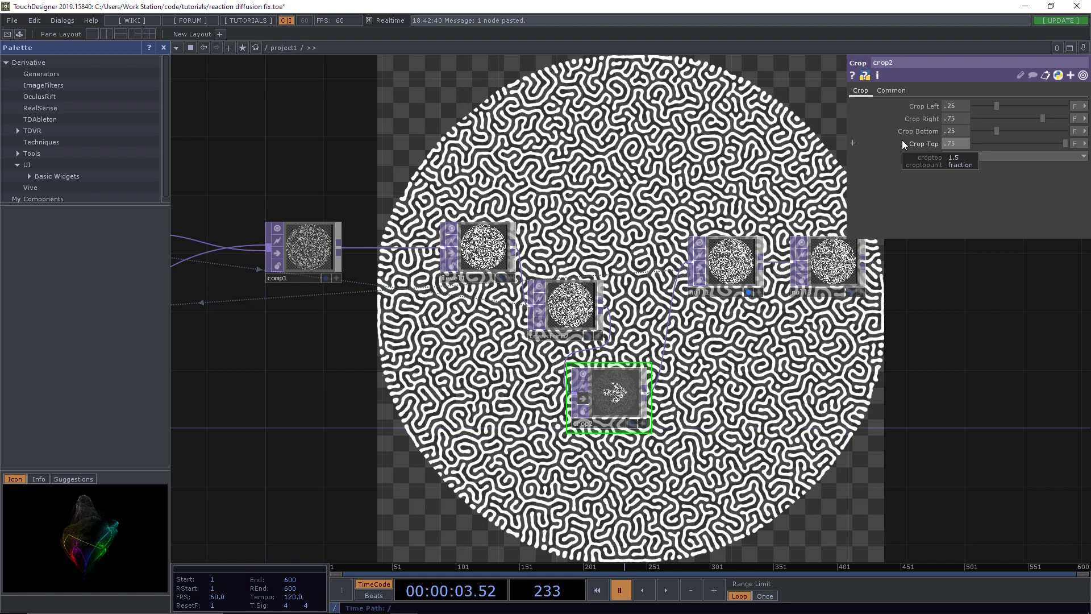
pyautogui.press('Return')
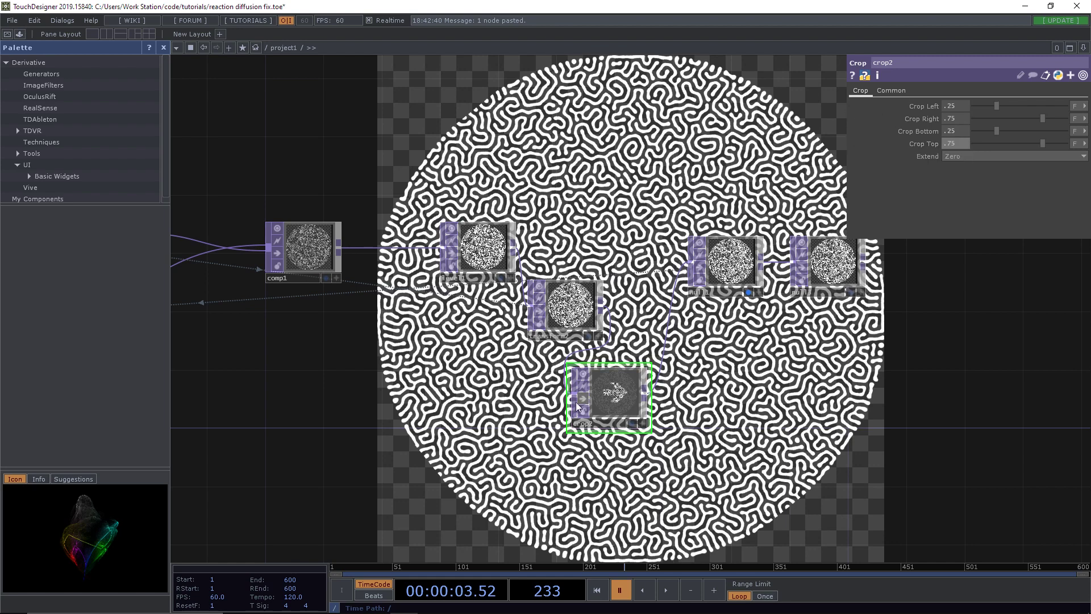
# Turn off the bypass on crop2 and resume timeline playback
pyautogui.scroll(-4, 762, 389)
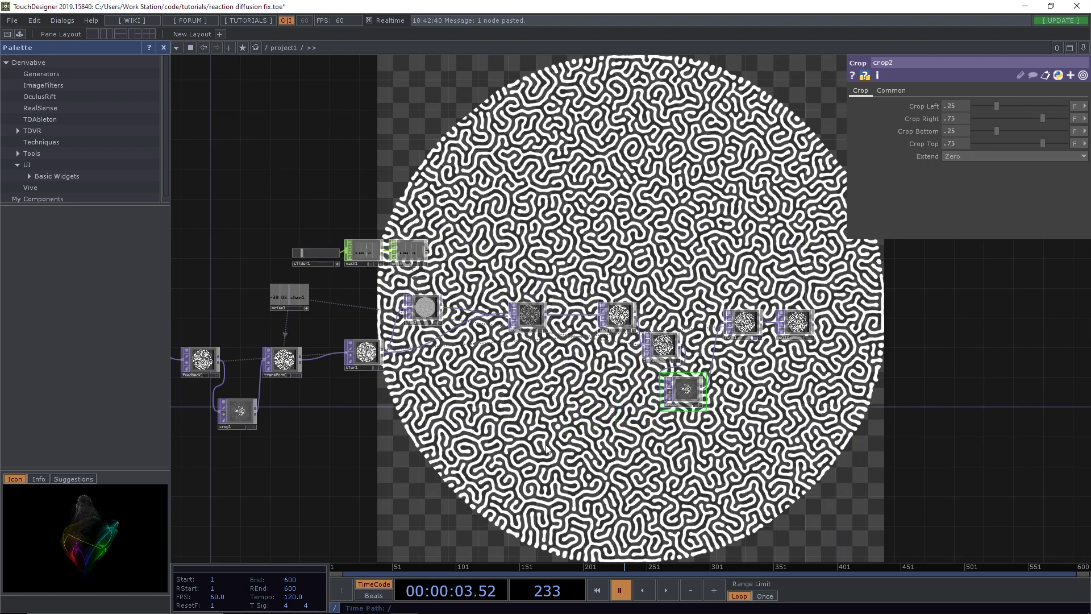
pyautogui.moveTo(674, 396); pyautogui.dragTo(705, 396)
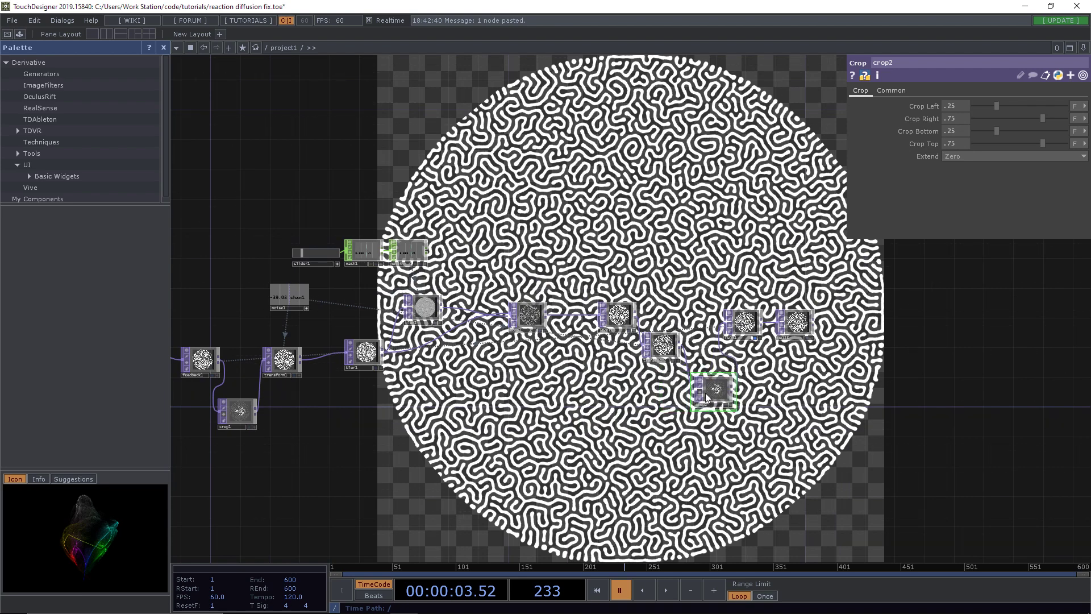
pyautogui.click(699, 391)
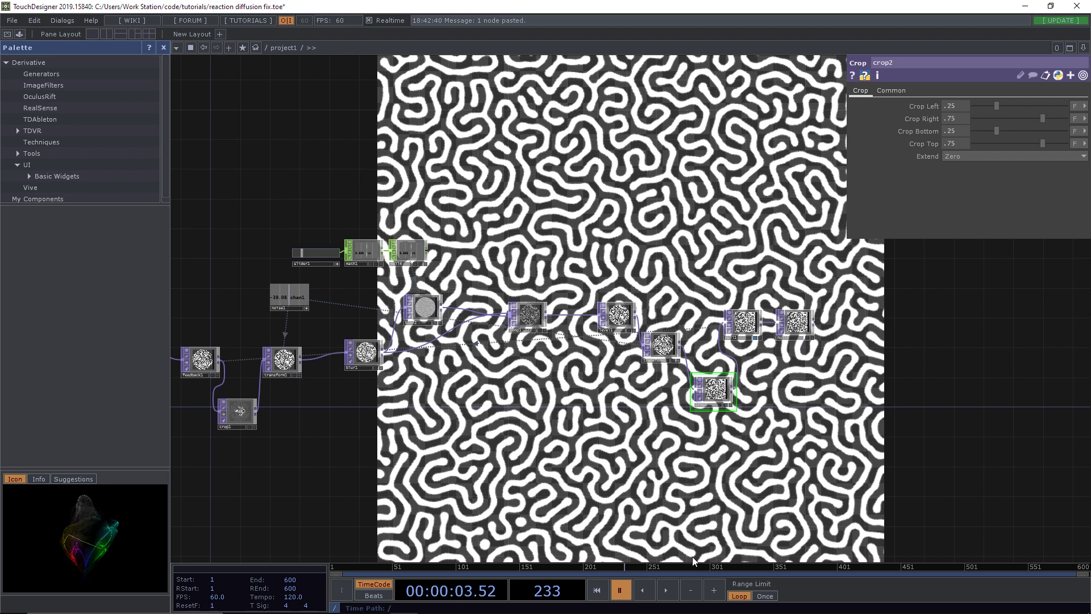
pyautogui.click(666, 590)
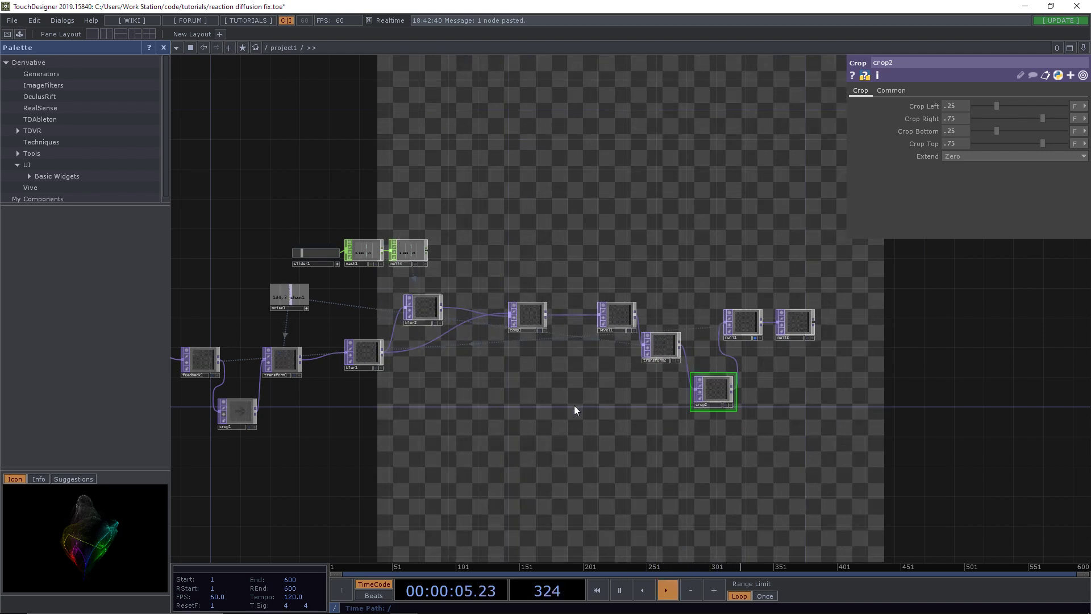
# Take crop1 off bypass and pulse the reset of feedback1 to restart the feedback loop
pyautogui.moveTo(574, 405); pyautogui.dragTo(732, 412)
pyautogui.click(349, 371)
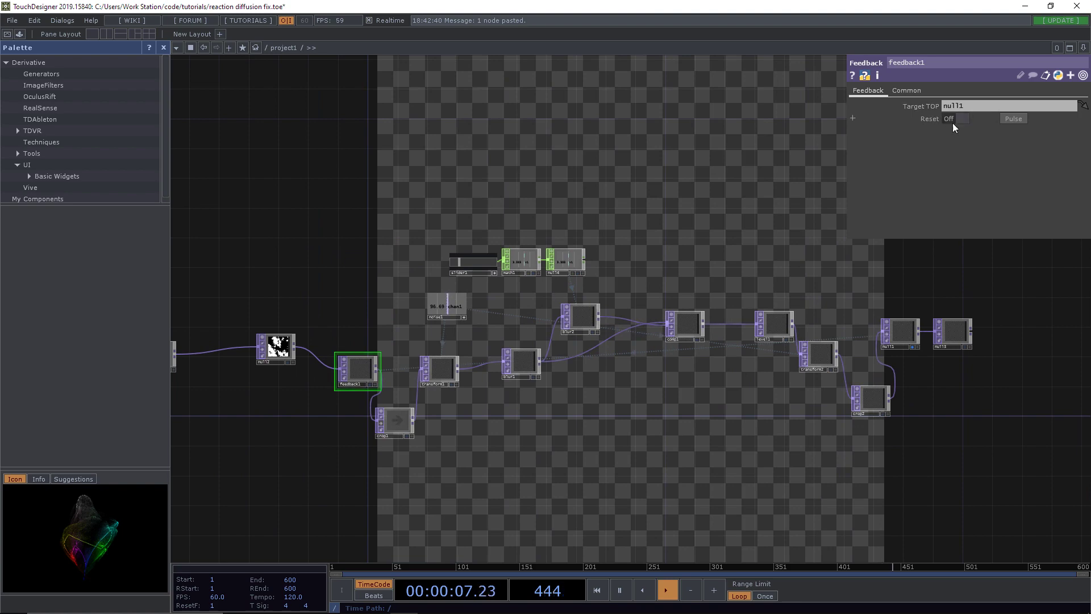
pyautogui.click(1019, 118)
pyautogui.scroll(4, 401, 421)
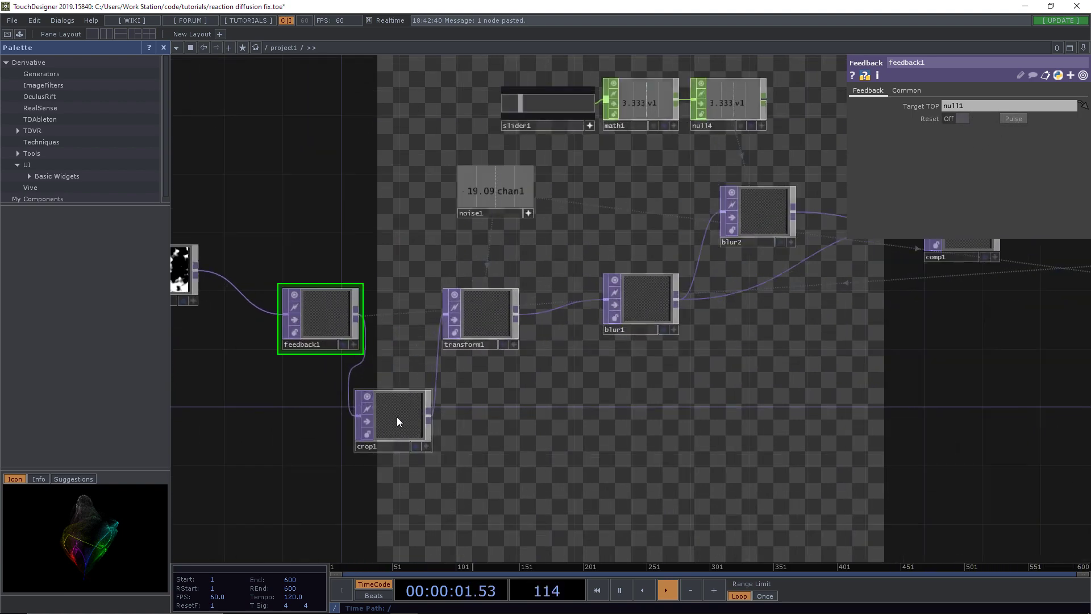
pyautogui.click(1016, 119)
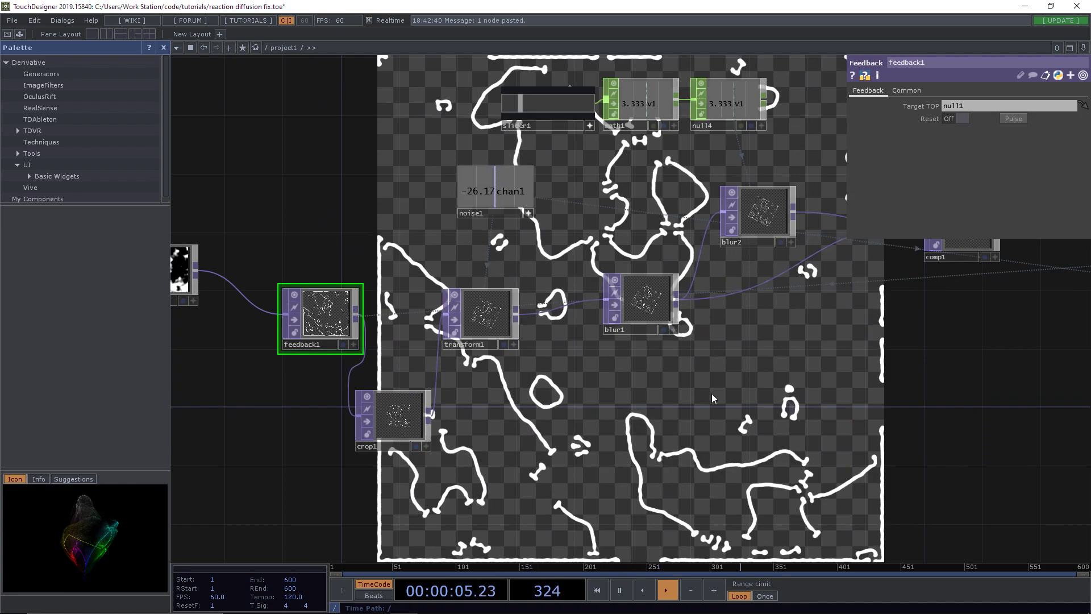
# Examine how the padded image rotates and is cropped back along the node chain from crop1 through transform2 to crop2
pyautogui.moveTo(349, 453); pyautogui.dragTo(432, 450)
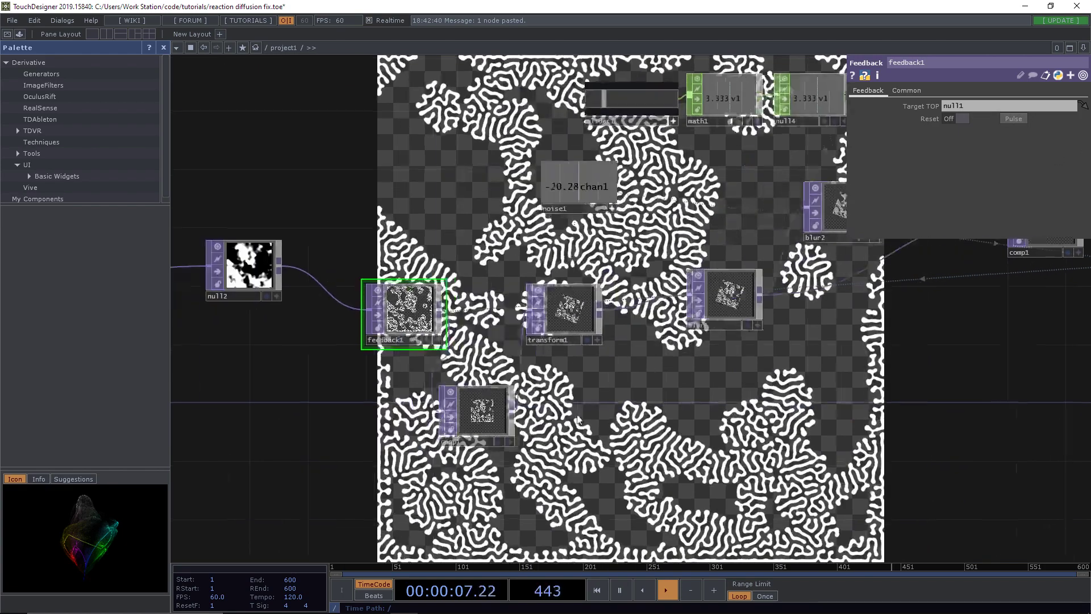
pyautogui.scroll(8, 432, 450)
pyautogui.scroll(-6, 682, 313)
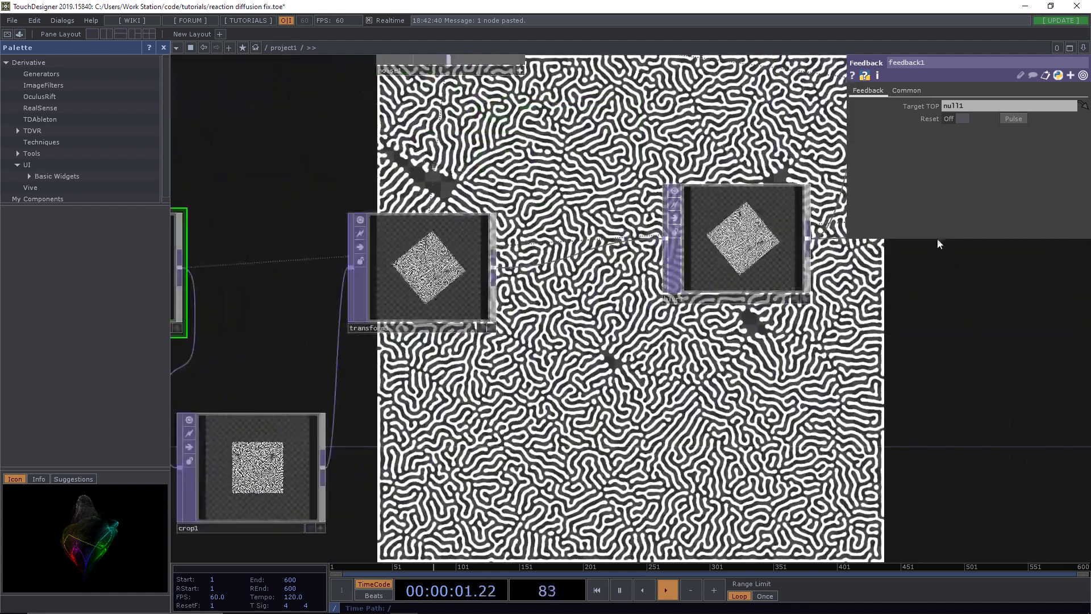
pyautogui.moveTo(1044, 442); pyautogui.dragTo(567, 438)
pyautogui.scroll(-4, 567, 438)
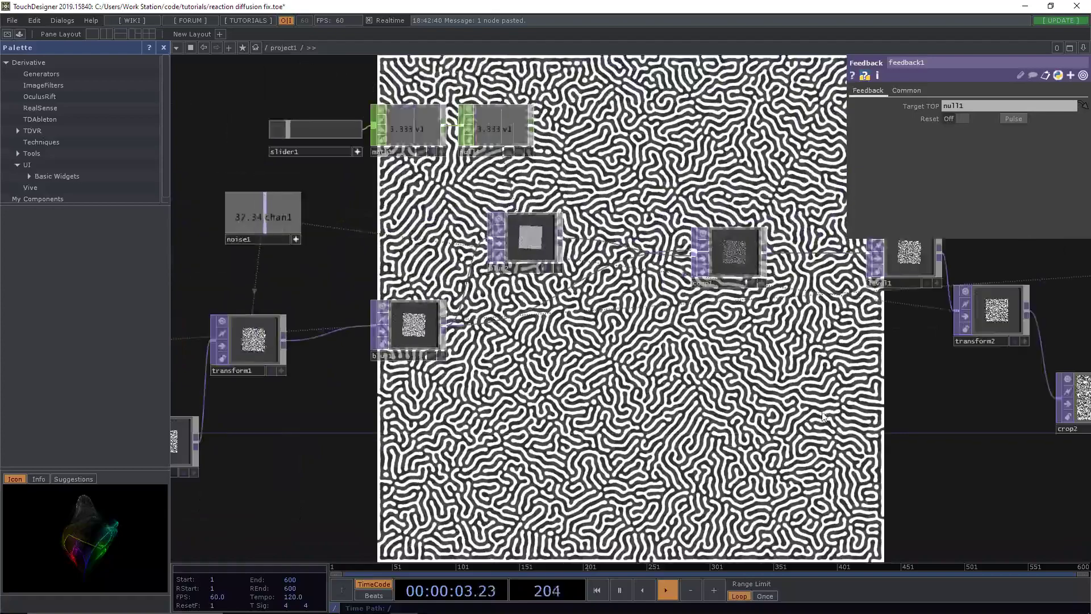
pyautogui.moveTo(1075, 412); pyautogui.dragTo(708, 420)
pyautogui.scroll(6, 762, 422)
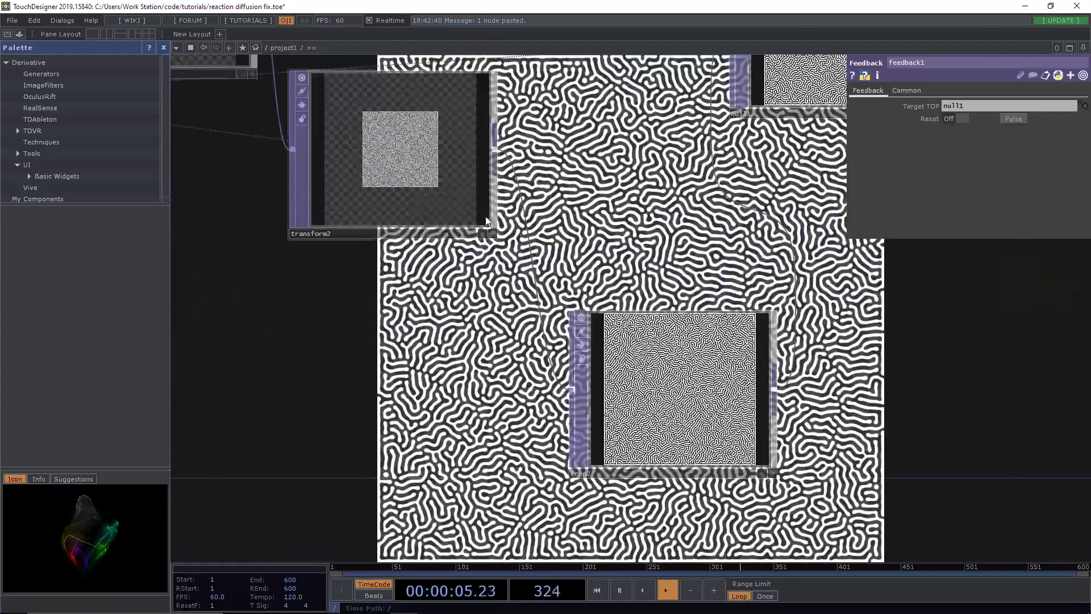
pyautogui.scroll(-4, 761, 301)
pyautogui.moveTo(754, 346); pyautogui.dragTo(955, 509)
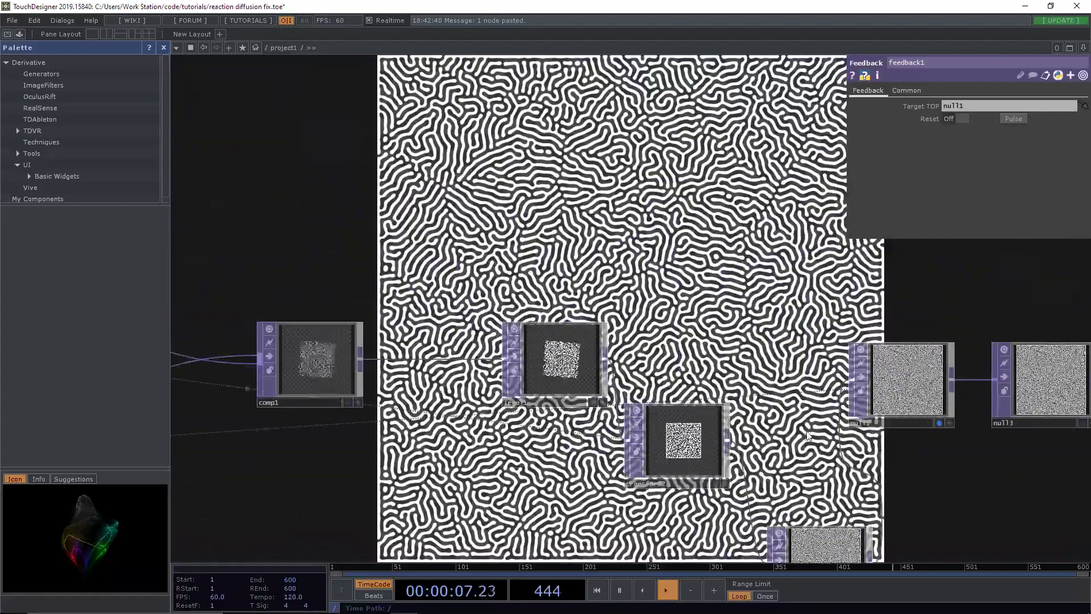
pyautogui.moveTo(534, 293); pyautogui.dragTo(756, 292)
pyautogui.scroll(-1, 751, 293)
pyautogui.scroll(-6, 651, 267)
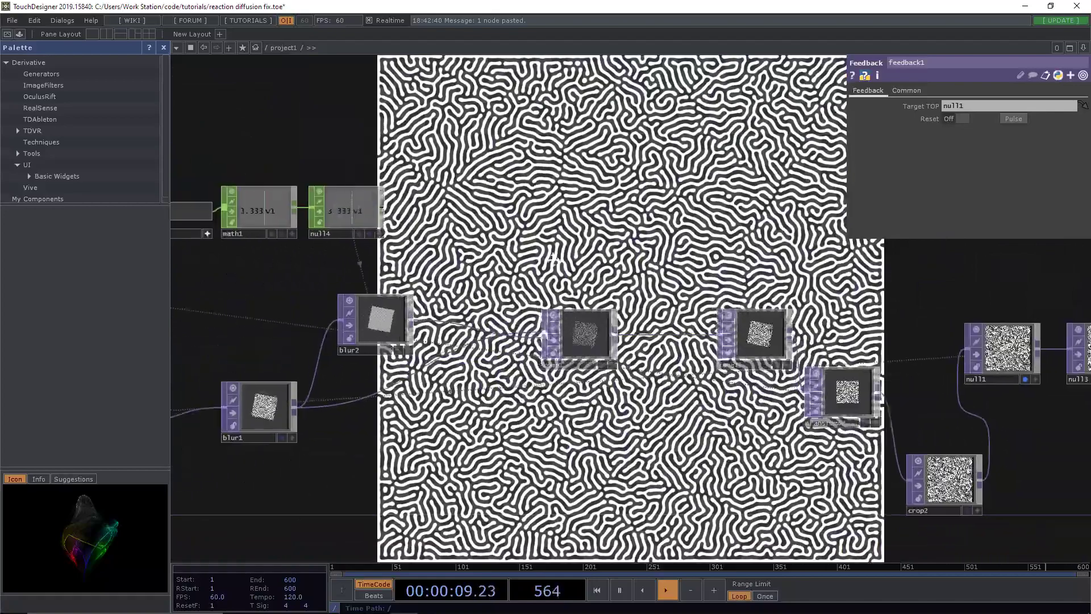
pyautogui.scroll(4, 659, 369)
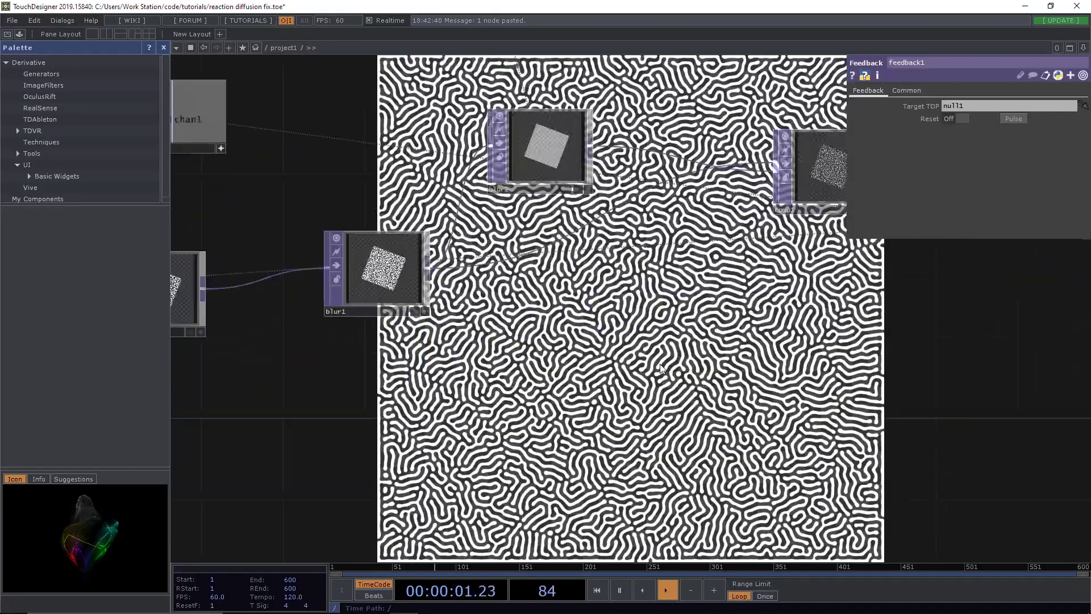
pyautogui.scroll(-4, 682, 371)
pyautogui.hotkey('alt', 'Tab')
pyautogui.hotkey('alt', 'Tab')
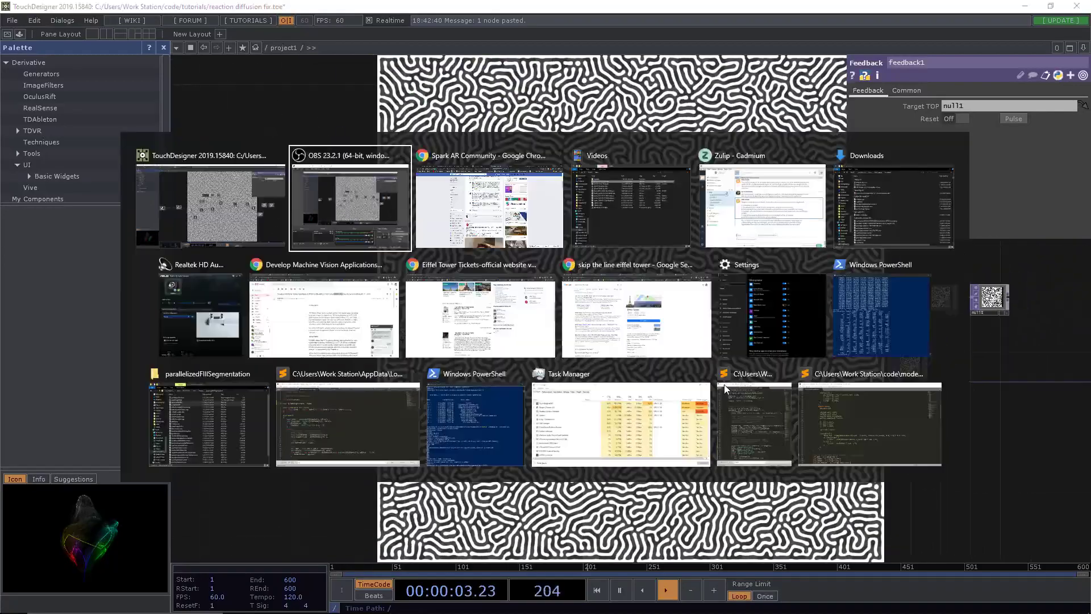
pyautogui.click(364, 210)
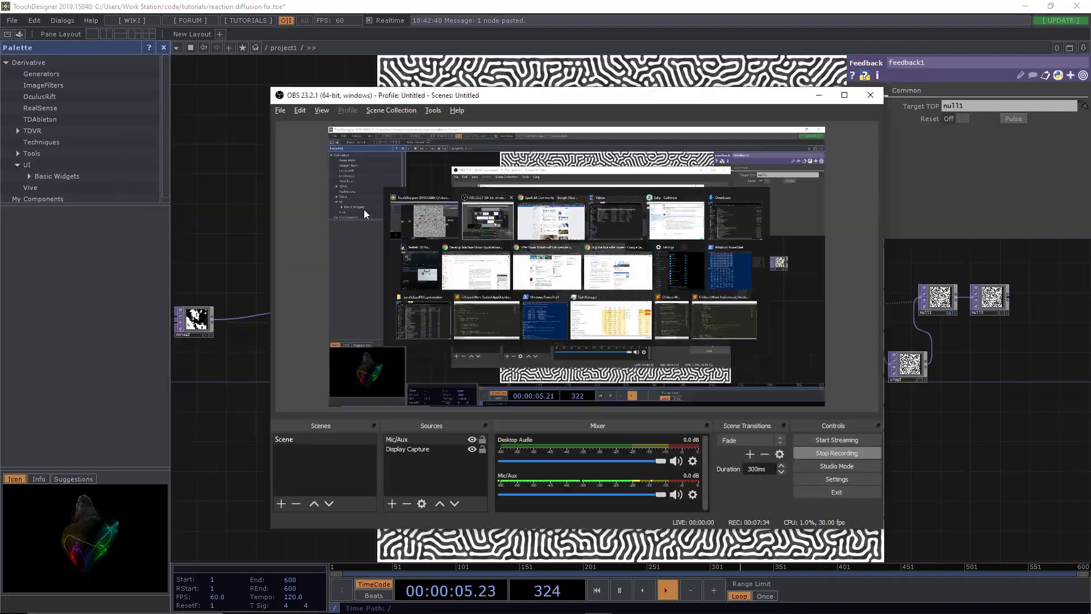